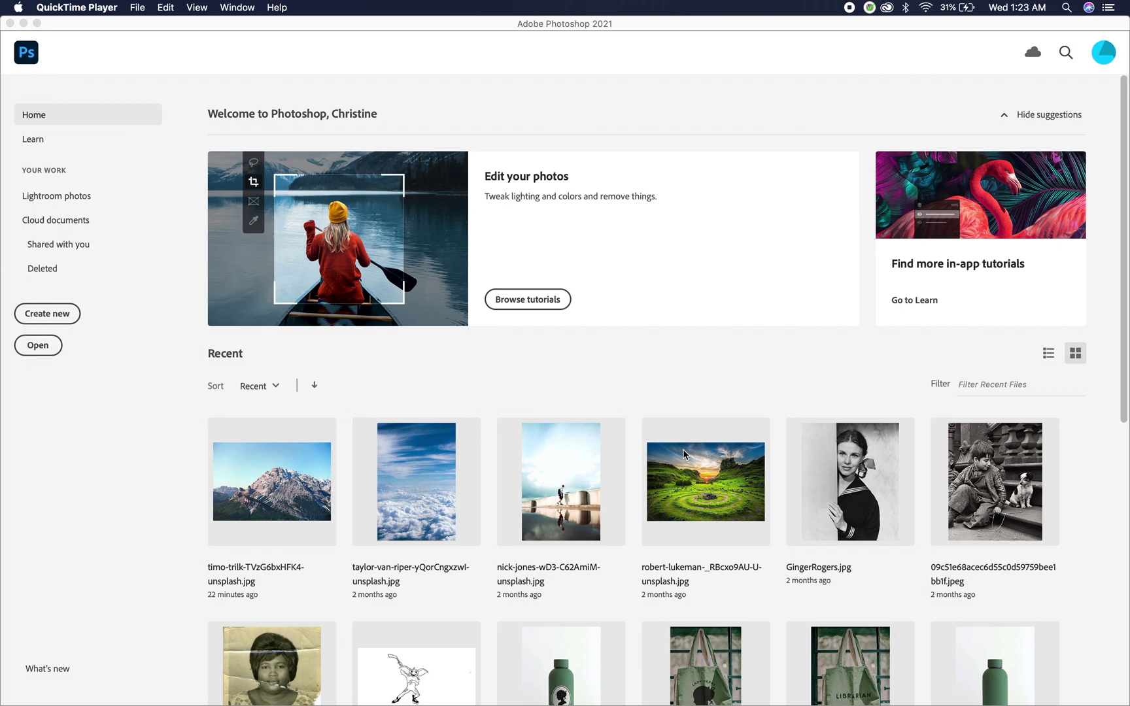
# - Open the recent mountain photo timo-trilk-TVzG6bxHFK4-unsplash.jpg and duplicate its Background layer
pyautogui.click(254, 471)
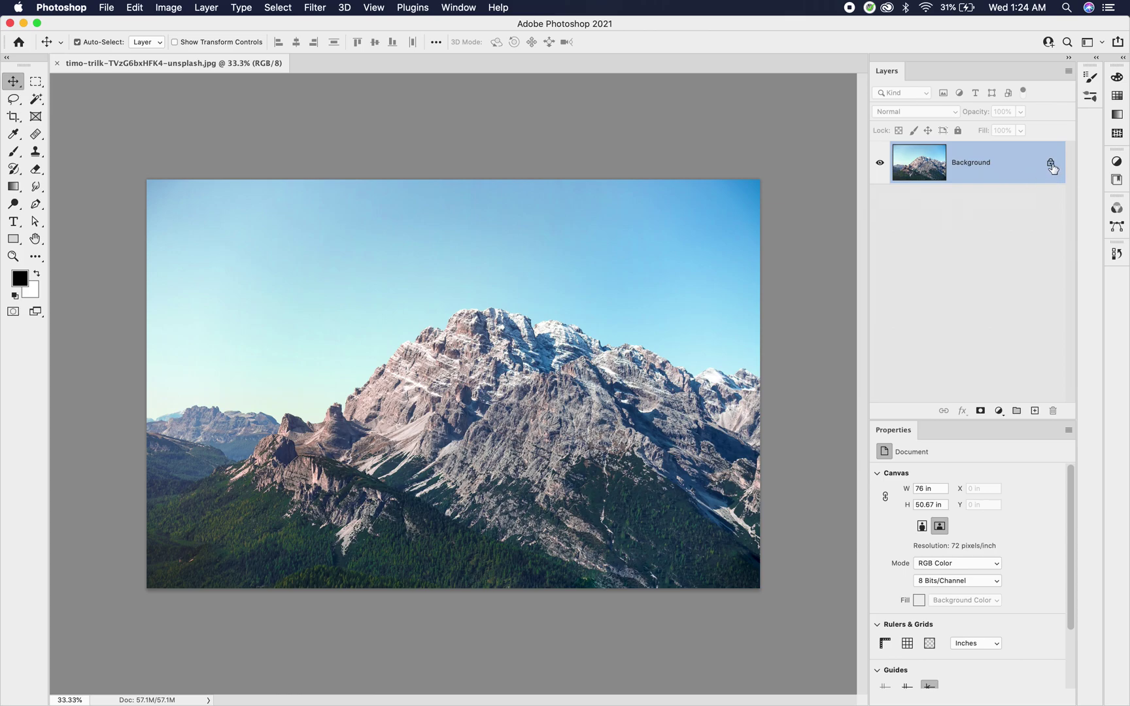
pyautogui.moveTo(1000, 170); pyautogui.dragTo(1036, 412)
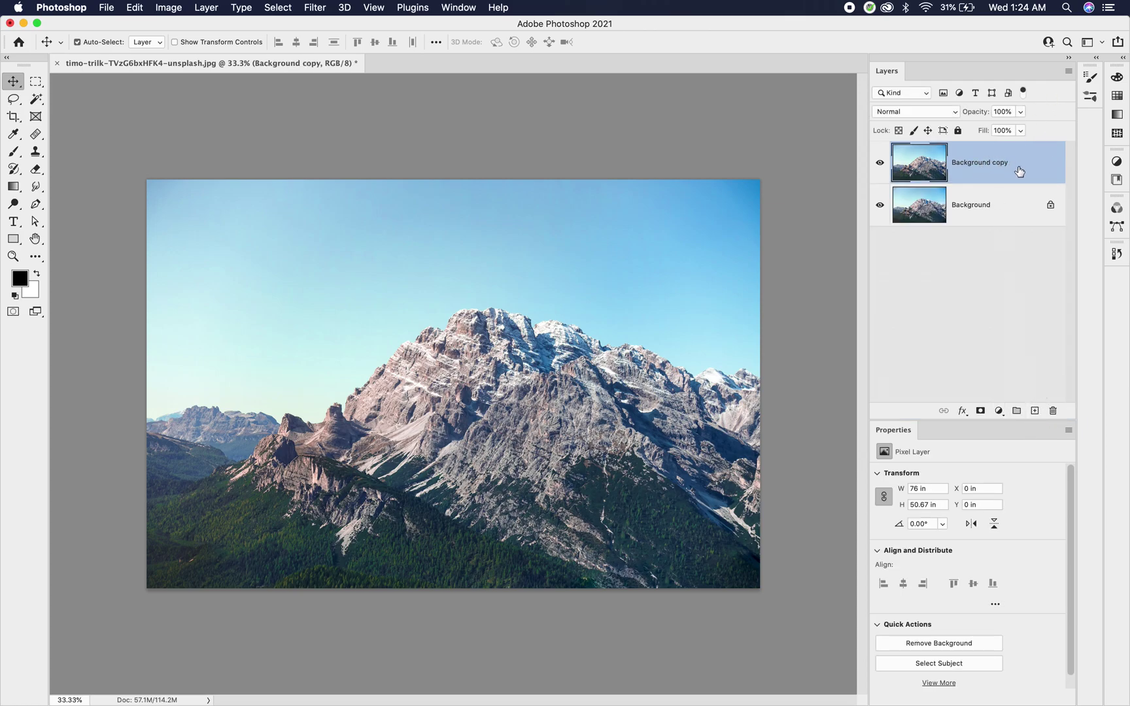
pyautogui.rightClick(1021, 220)
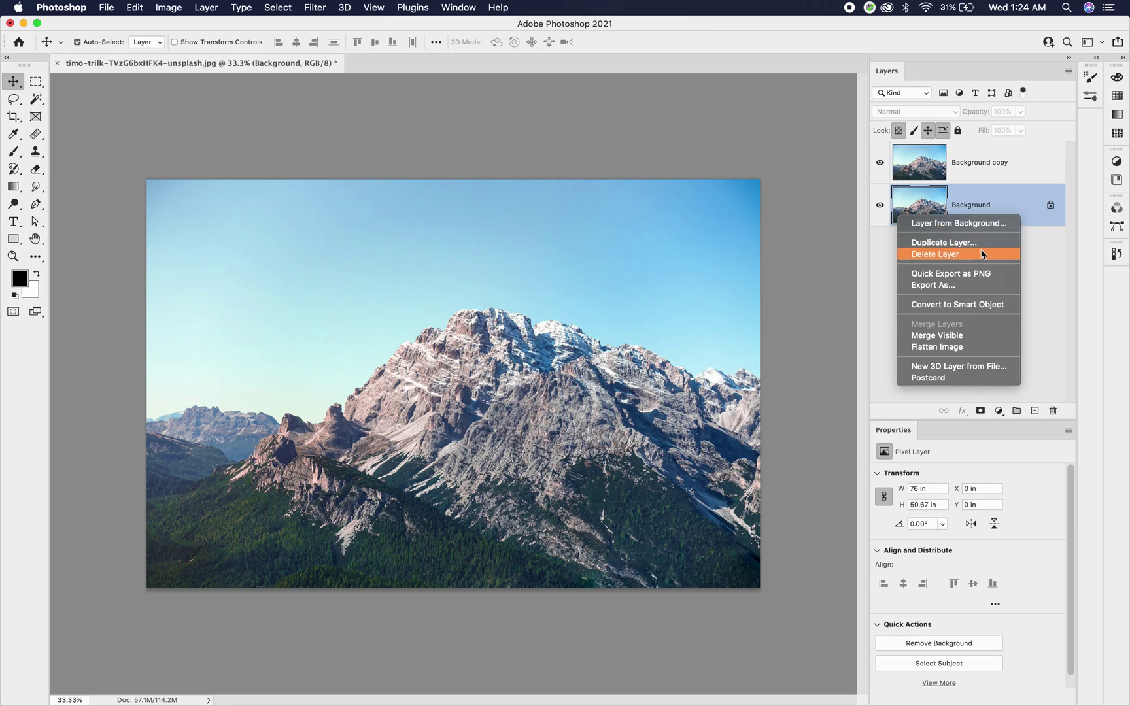
pyautogui.click(1037, 320)
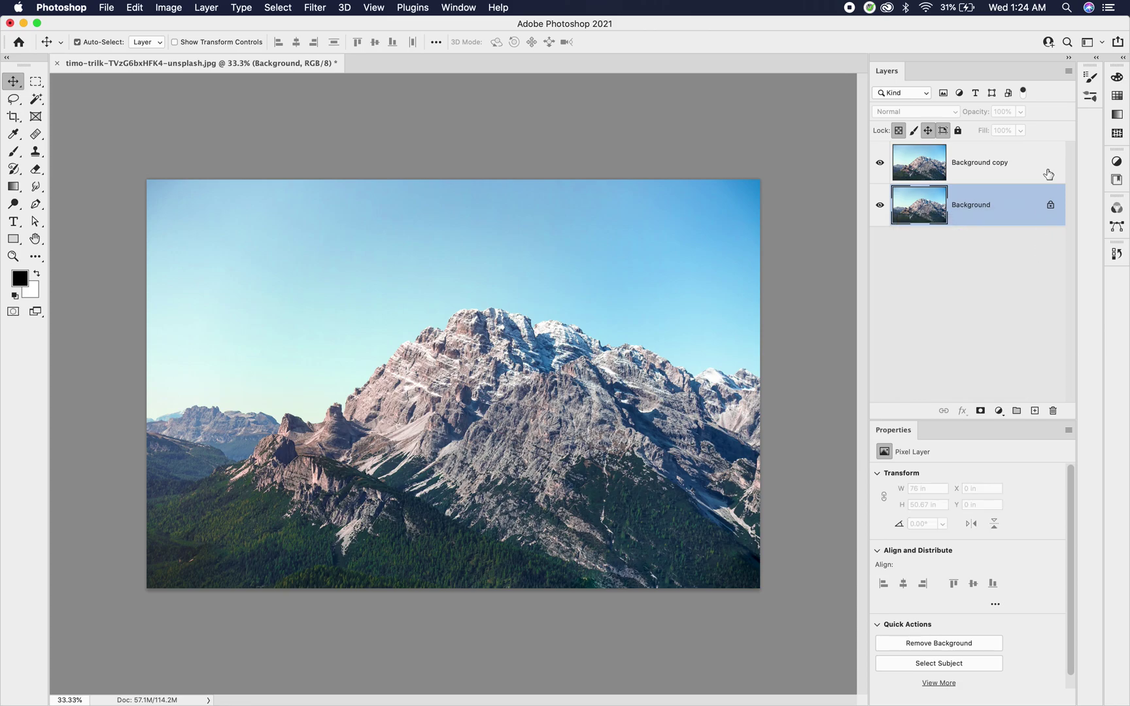
pyautogui.click(1069, 72)
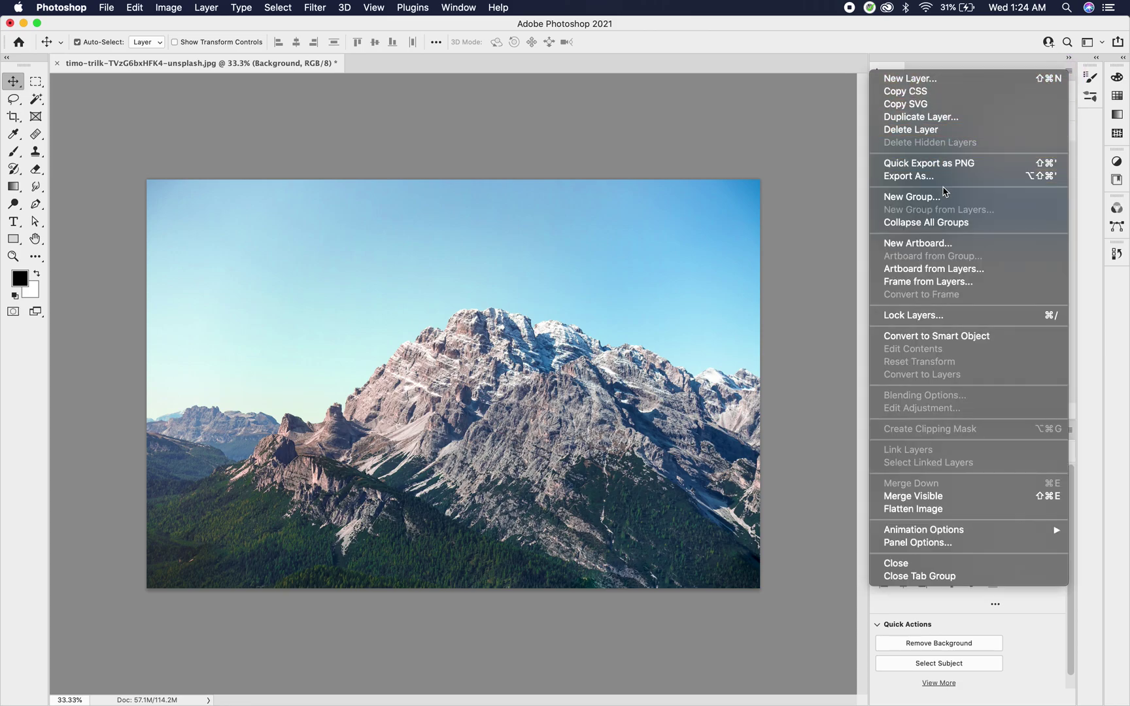
pyautogui.click(734, 105)
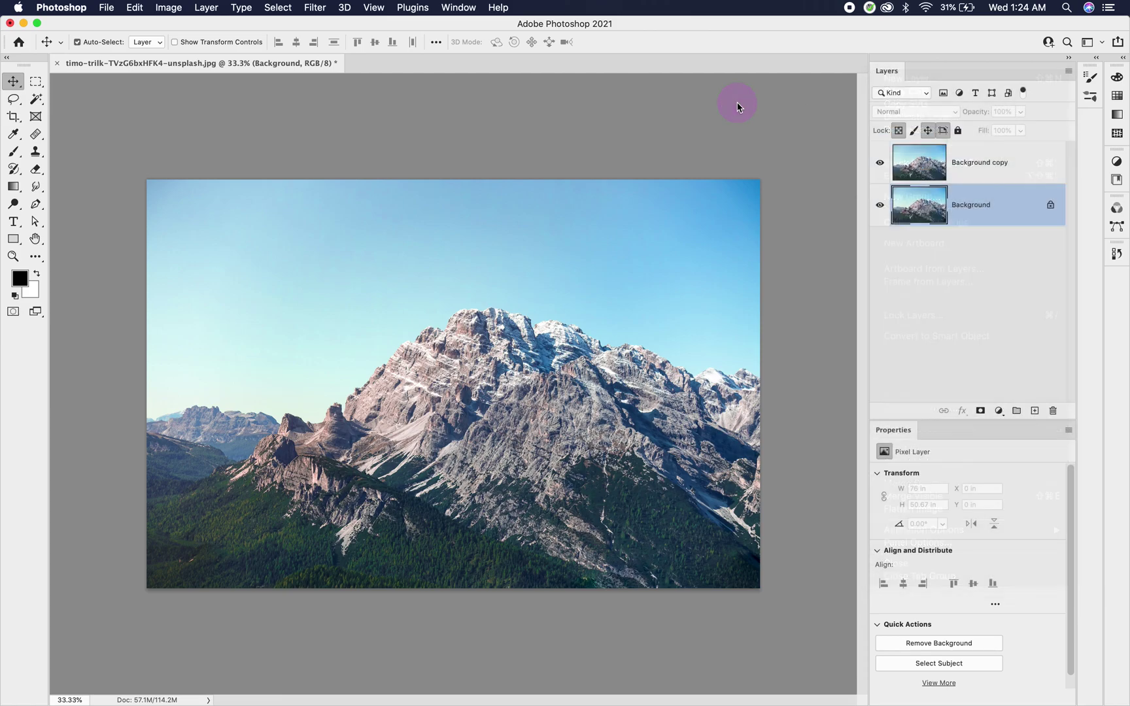
pyautogui.click(207, 9)
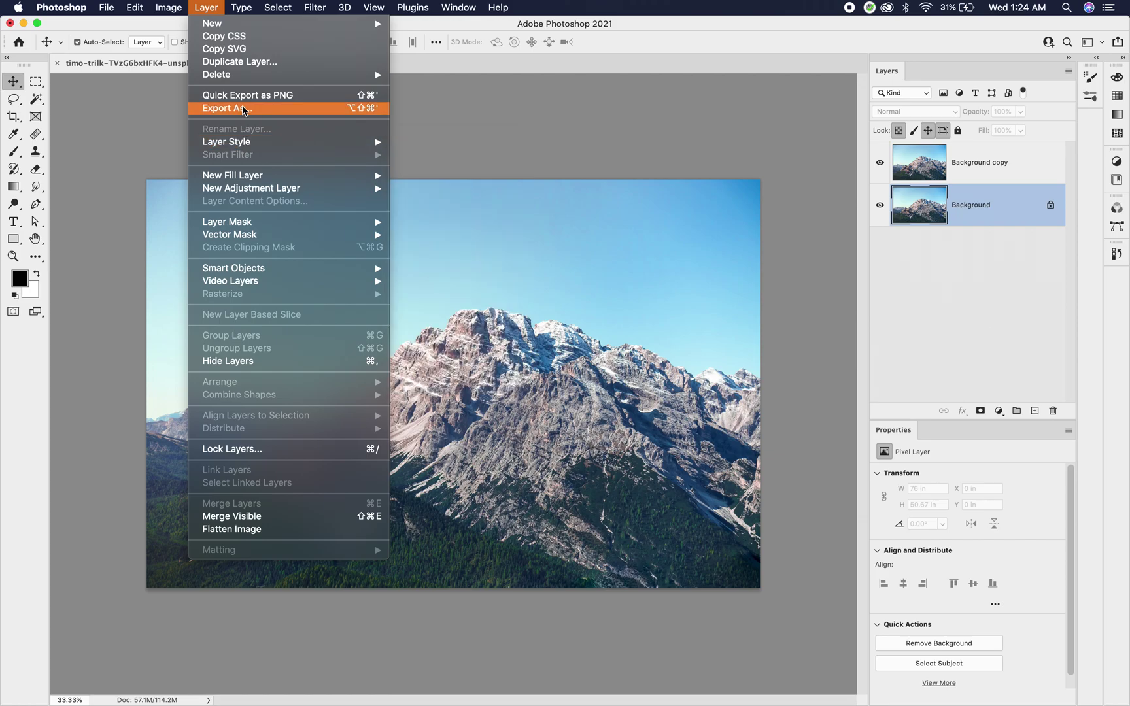
pyautogui.click(757, 137)
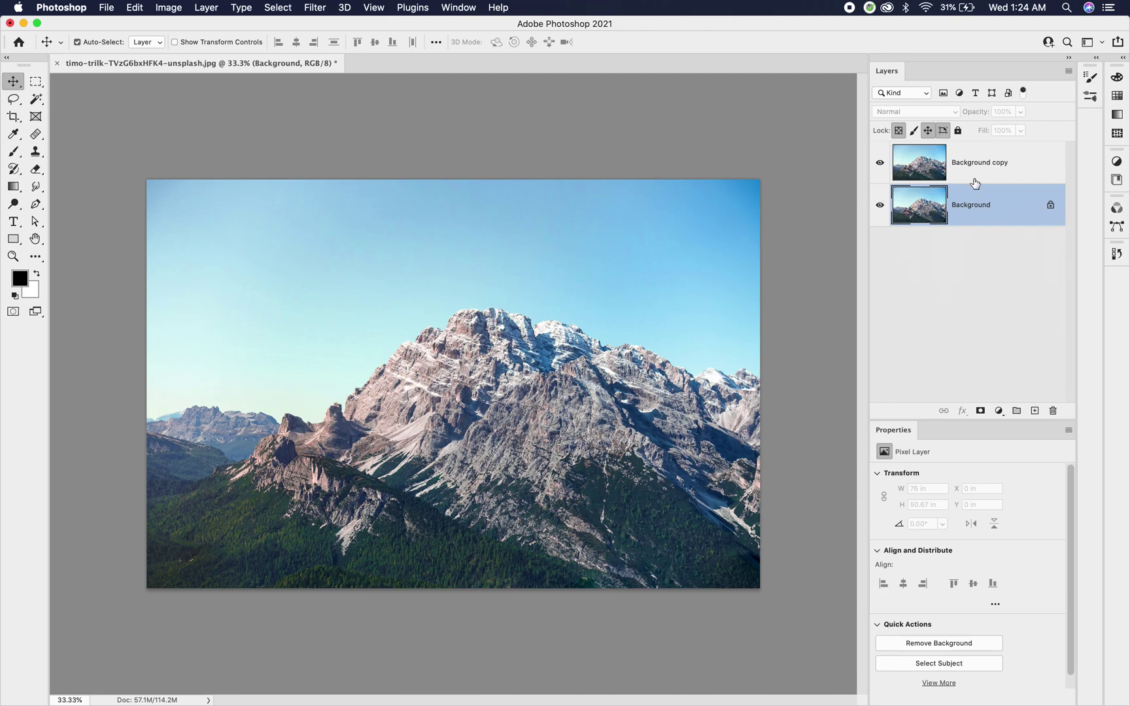
# - Convert the Background layer into a regular layer named Original Image
pyautogui.doubleClick(978, 206)
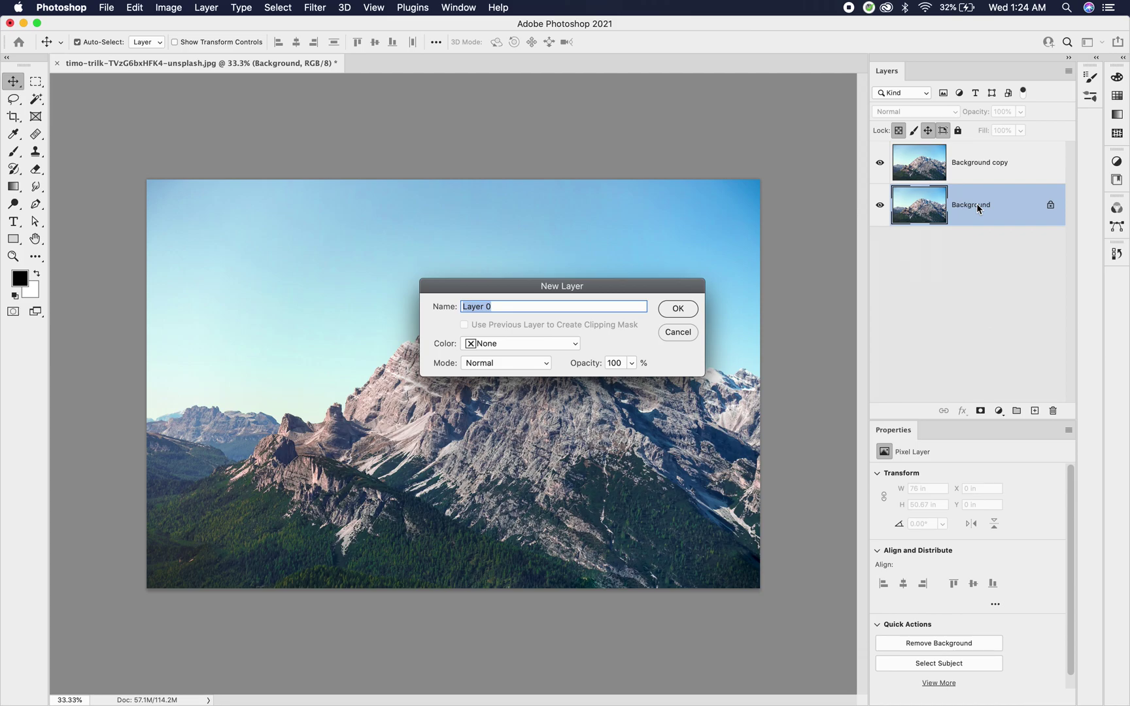
pyautogui.write('Oring')
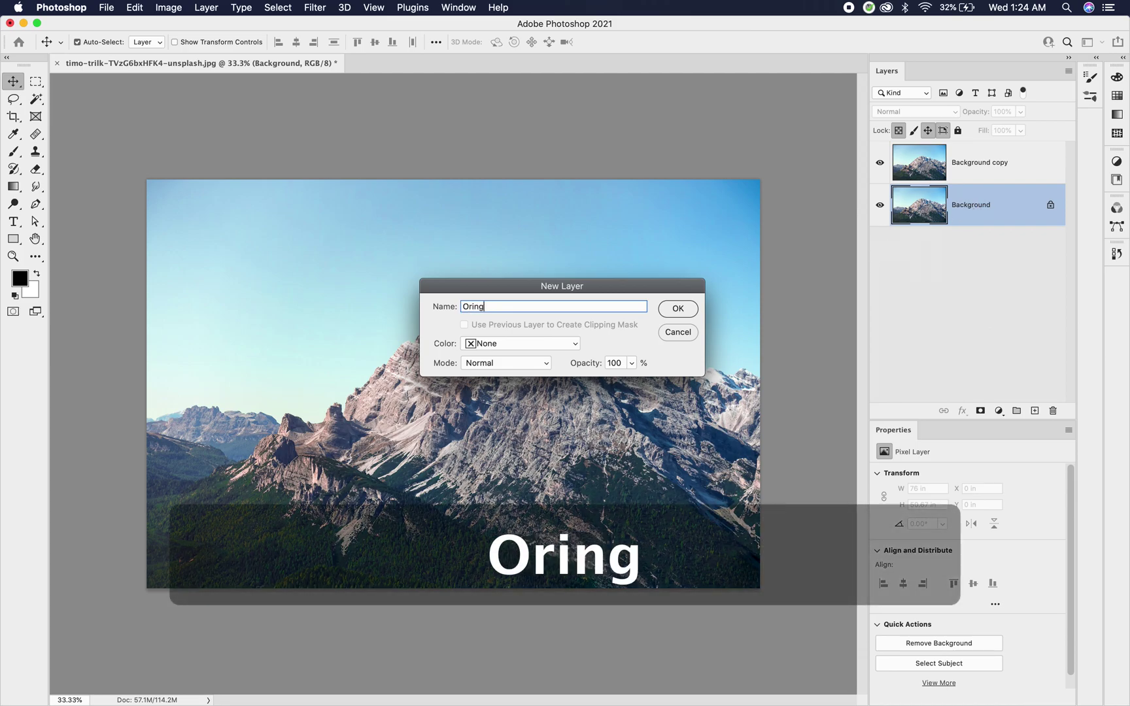
pyautogui.press('BackSpace')
pyautogui.write('ginal')
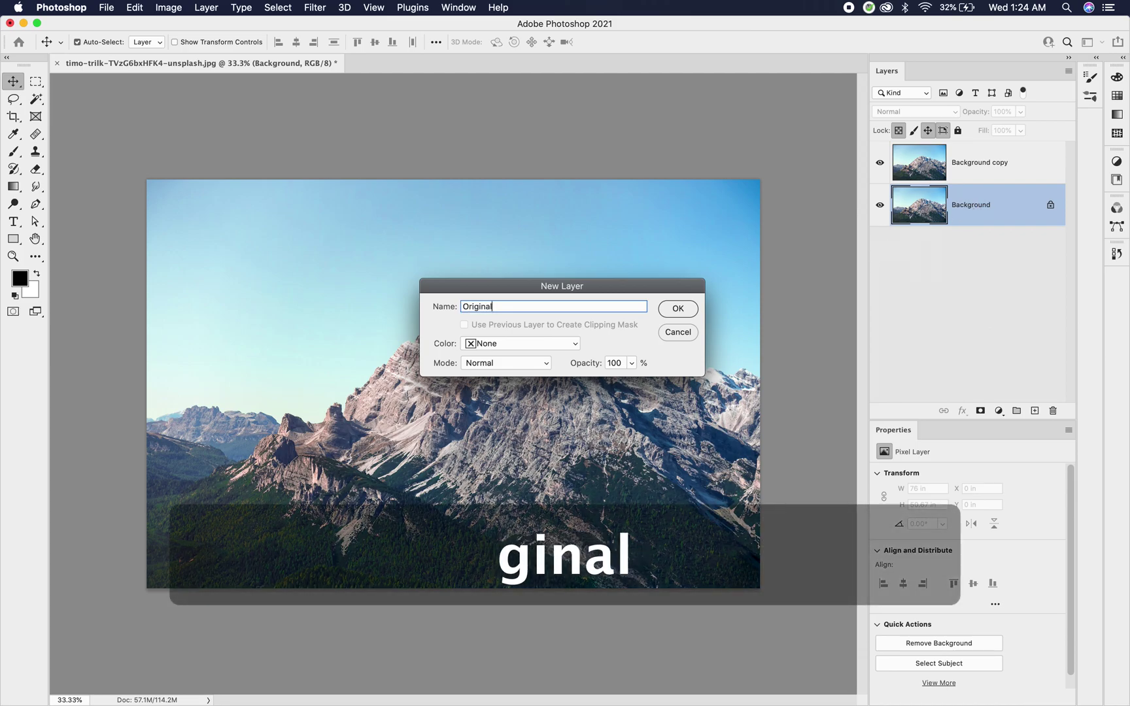
pyautogui.write(' Image')
pyautogui.press('Return')
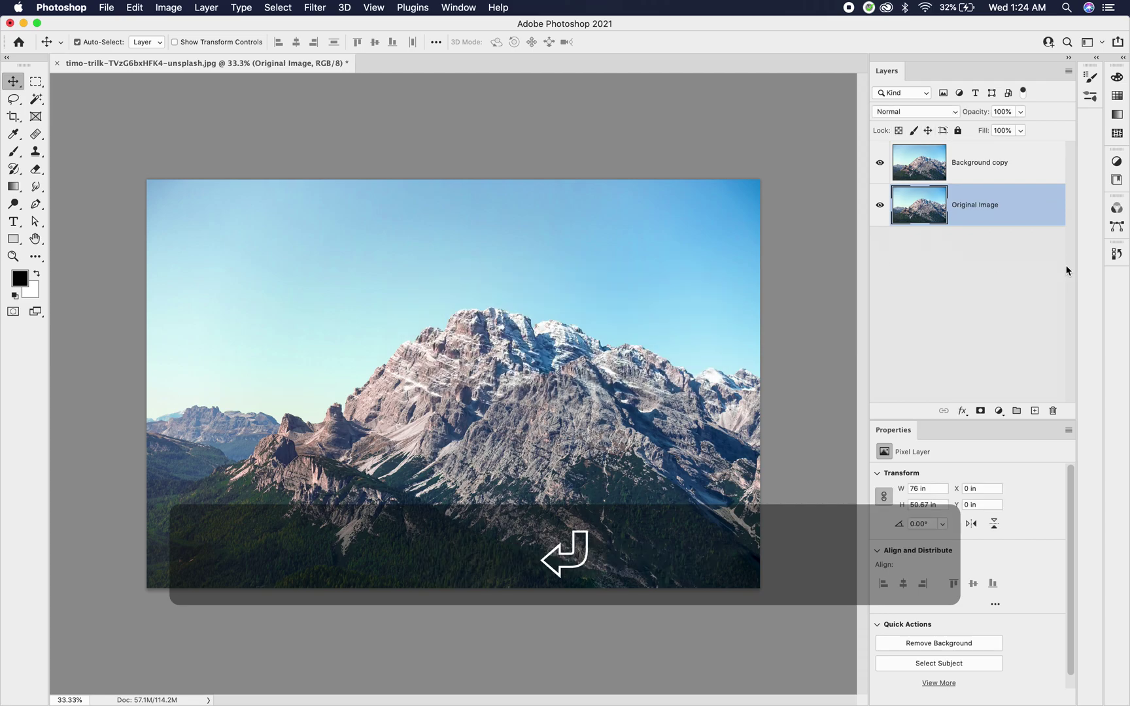
# - Lock all attributes of the Original Image layer and hide it
pyautogui.click(958, 130)
pyautogui.click(879, 205)
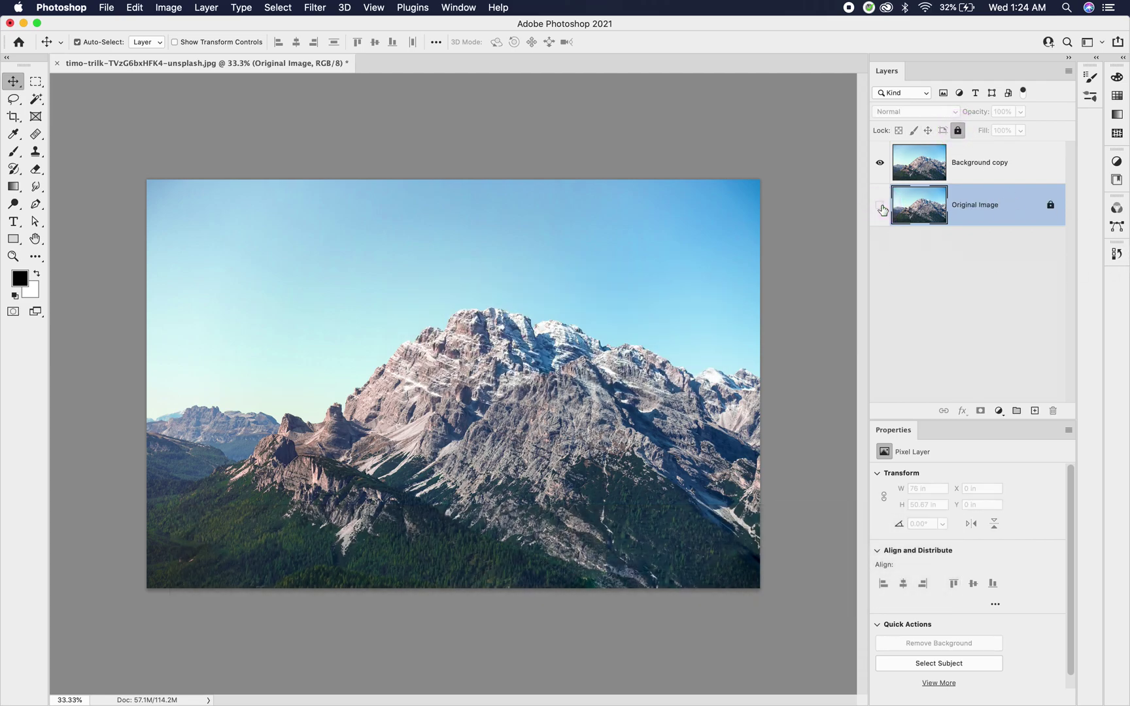
# - Rename the Background copy layer as Cloudless Sky
pyautogui.doubleClick(971, 163)
pyautogui.write('C')
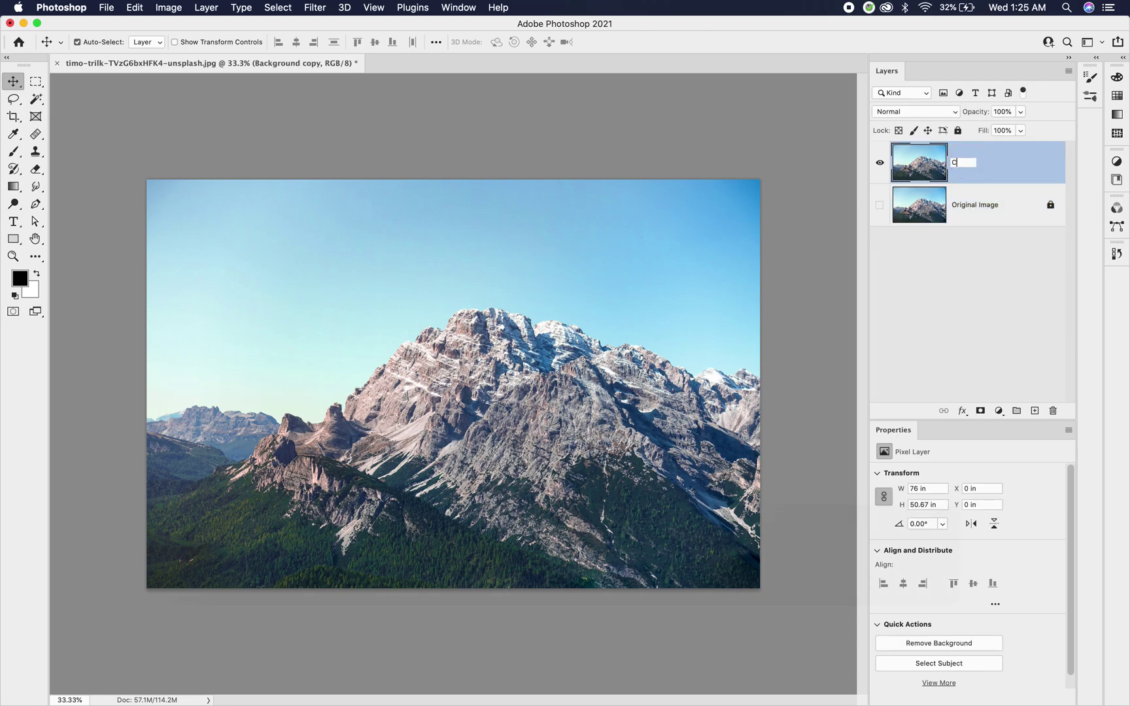
pyautogui.write('loudless')
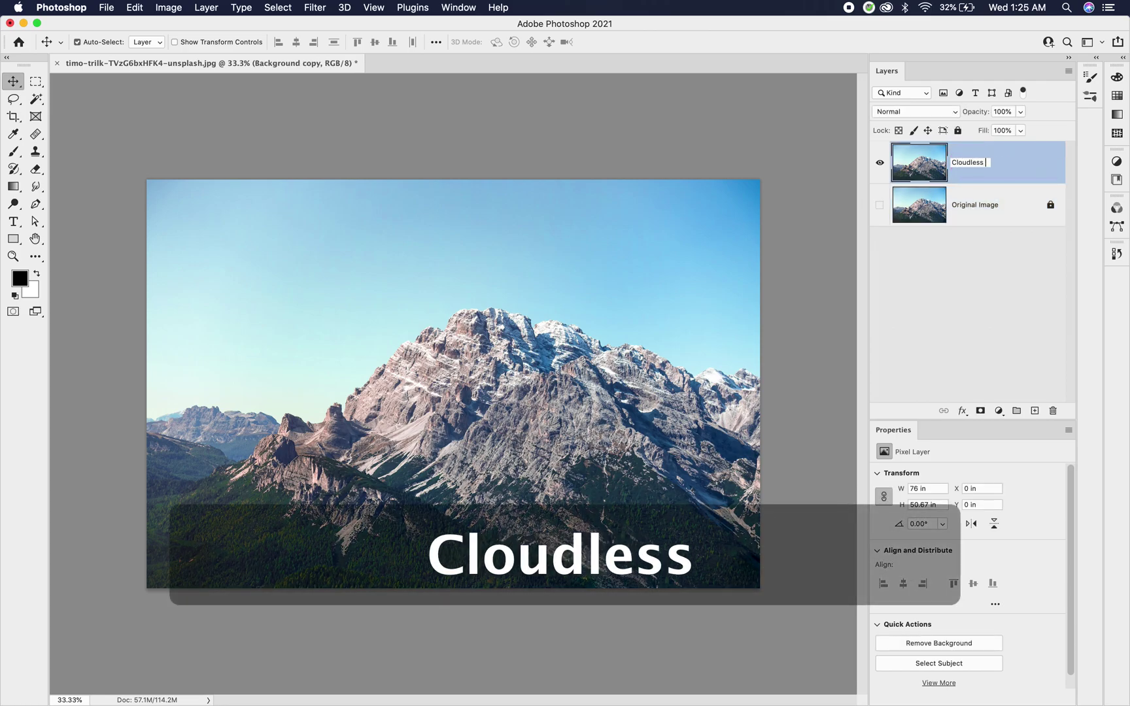
pyautogui.write(' Sky')
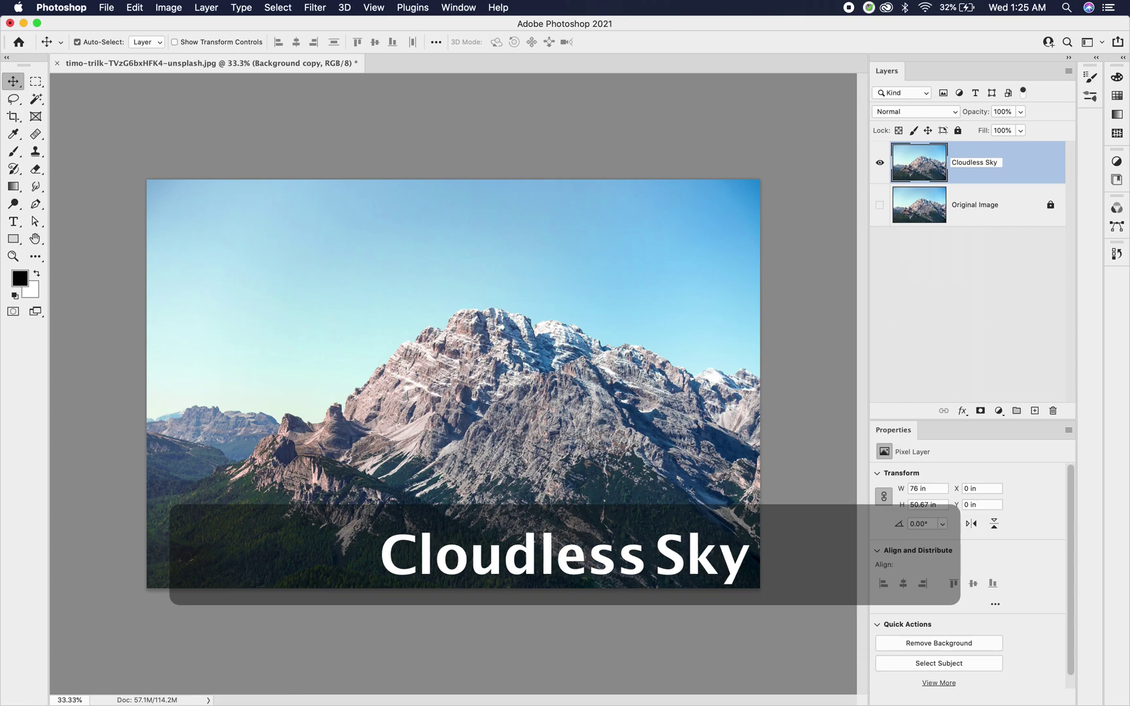
pyautogui.write('\\')
pyautogui.press('BackSpace')
pyautogui.press('Return')
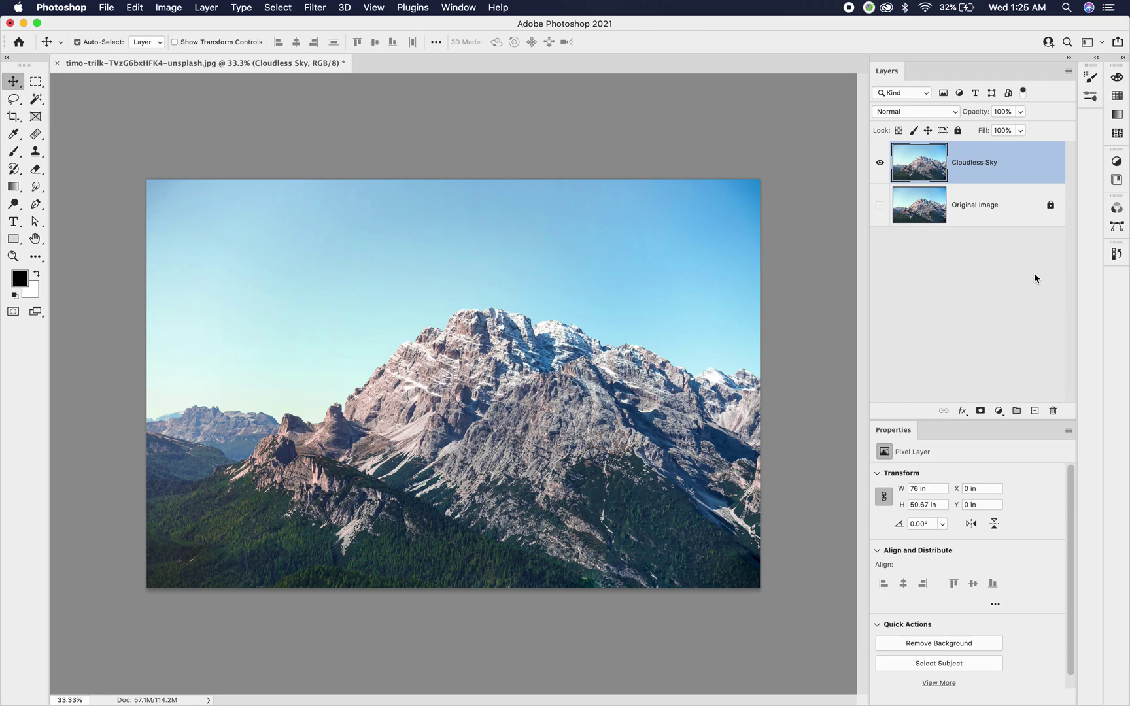
# - Add a new empty layer above Cloudless Sky and name it Clouds
pyautogui.click(1035, 412)
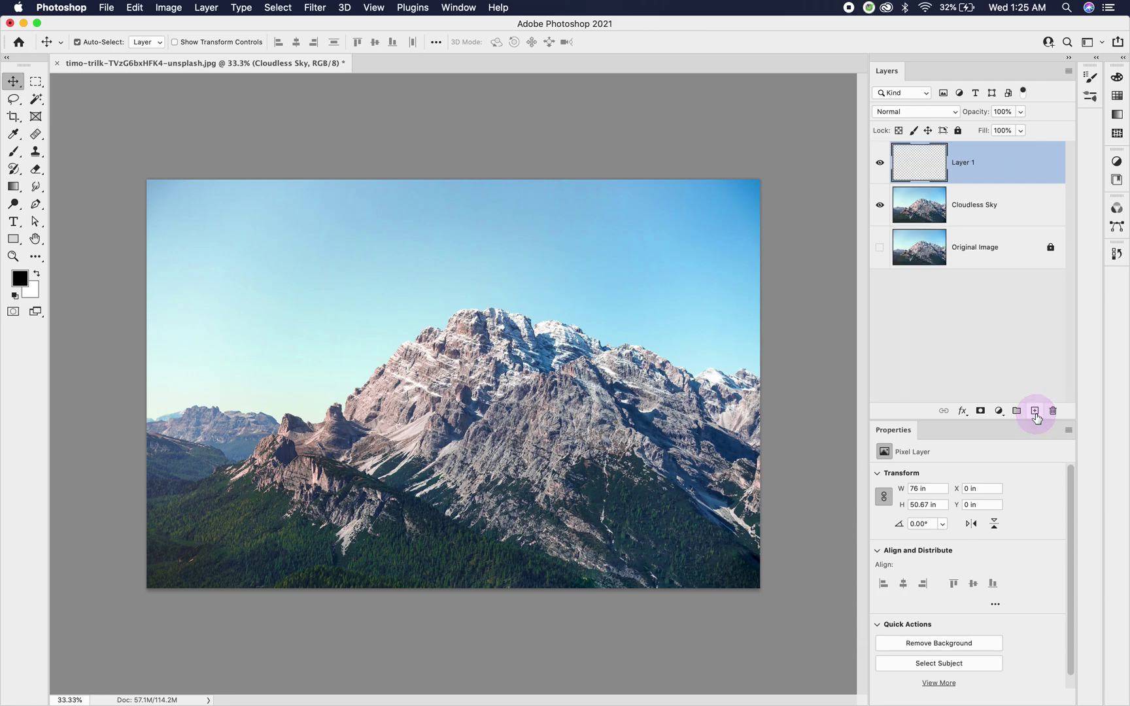
pyautogui.doubleClick(968, 165)
pyautogui.write('Clouds')
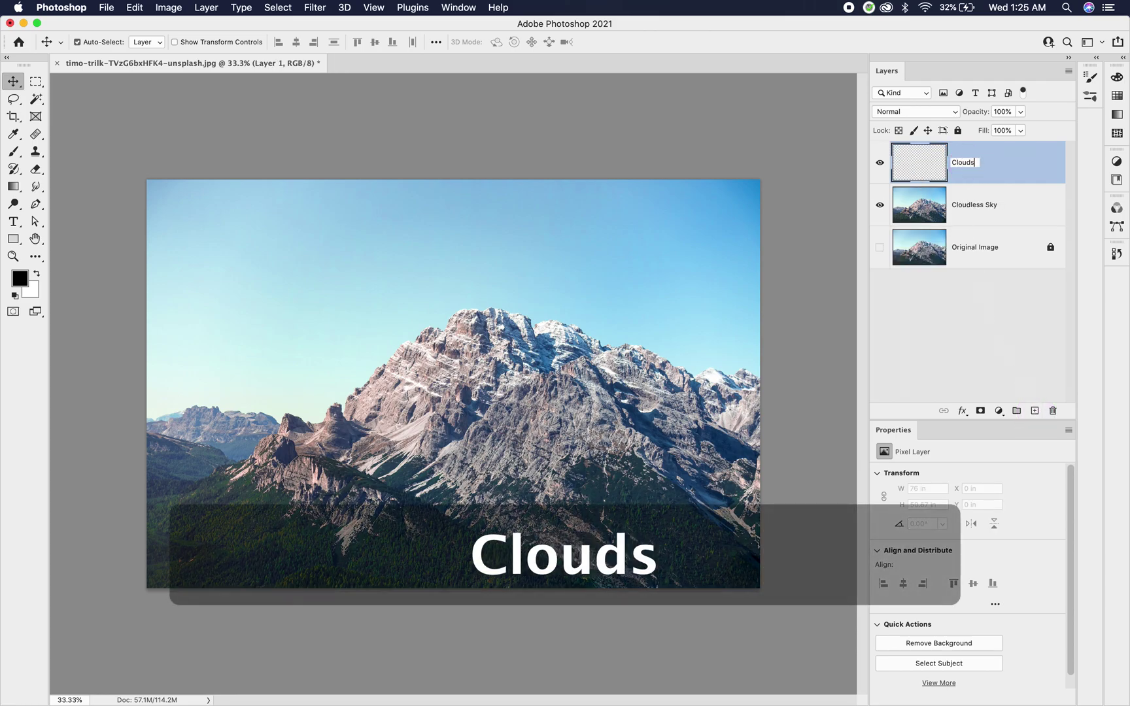
pyautogui.press('Return')
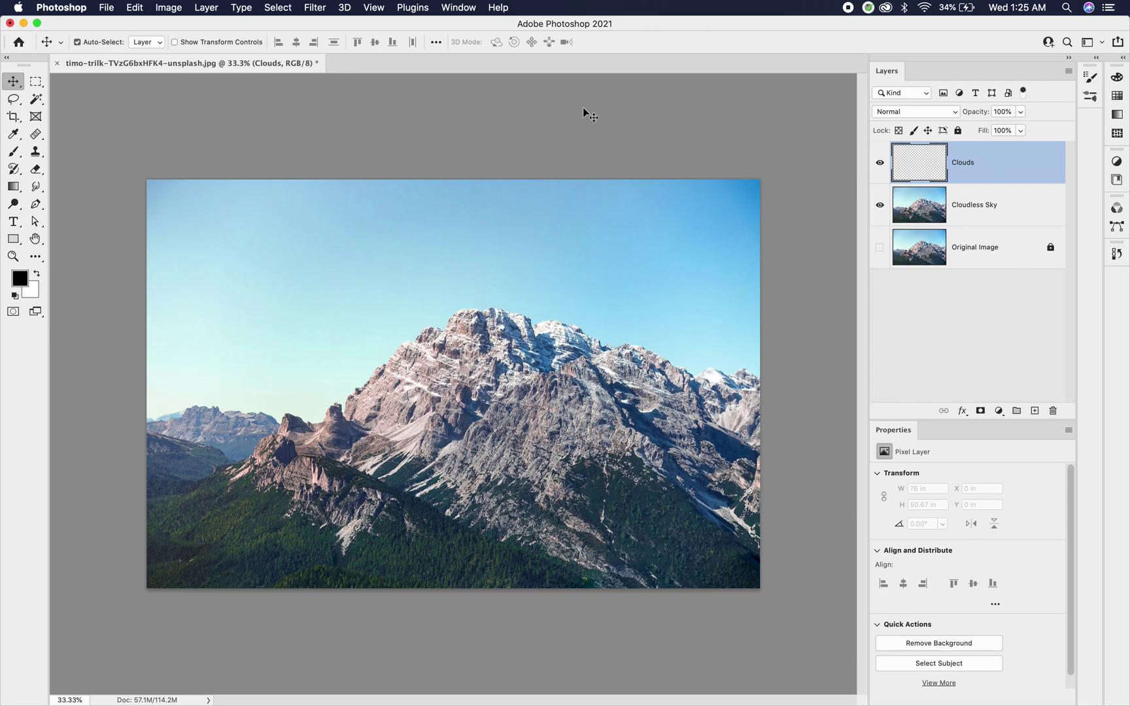
# - Apply the Clouds render filter to the empty Clouds layer
pyautogui.click(320, 10)
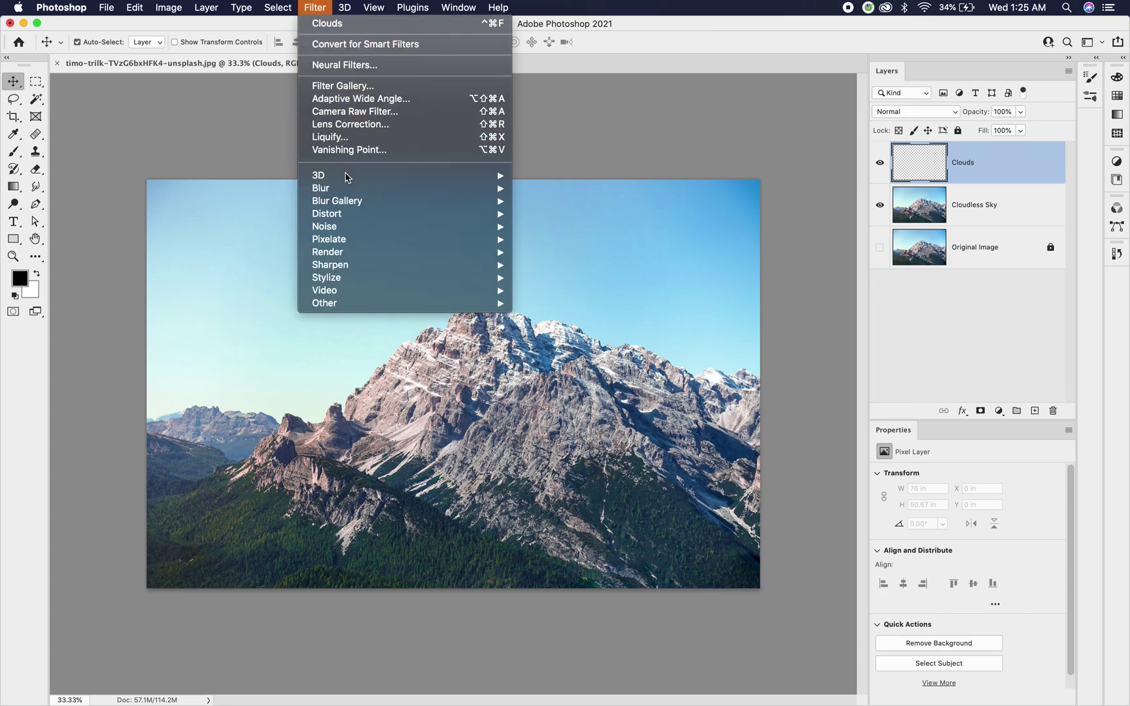
pyautogui.moveTo(356, 253)
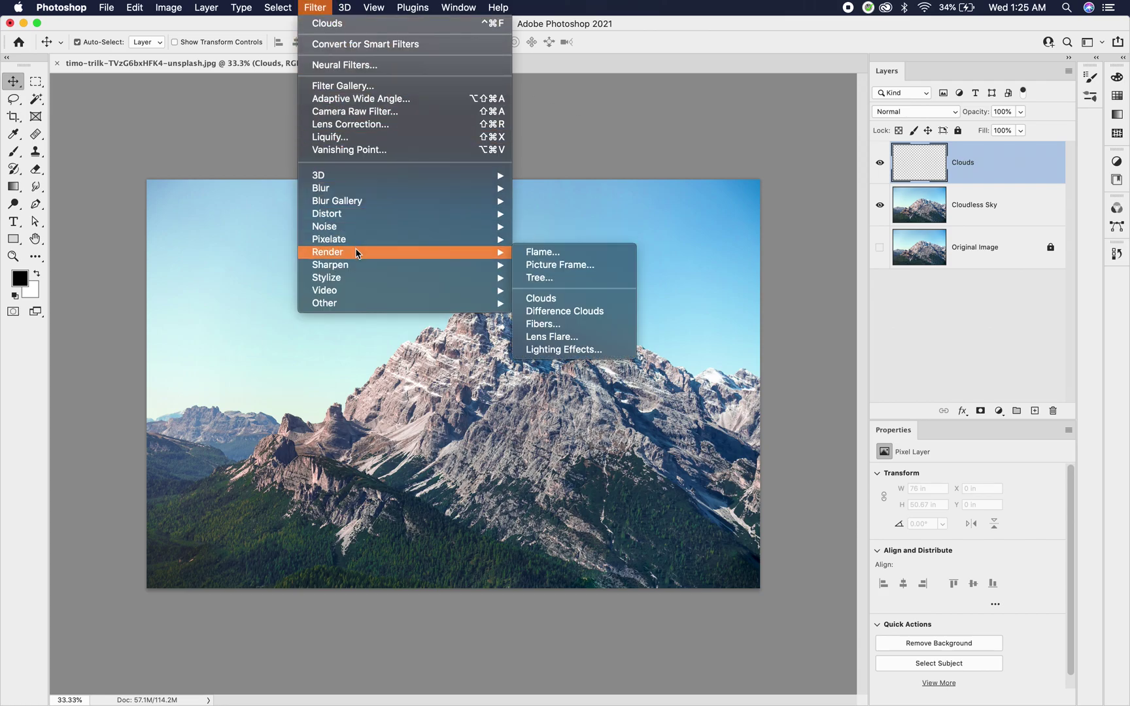
pyautogui.click(540, 300)
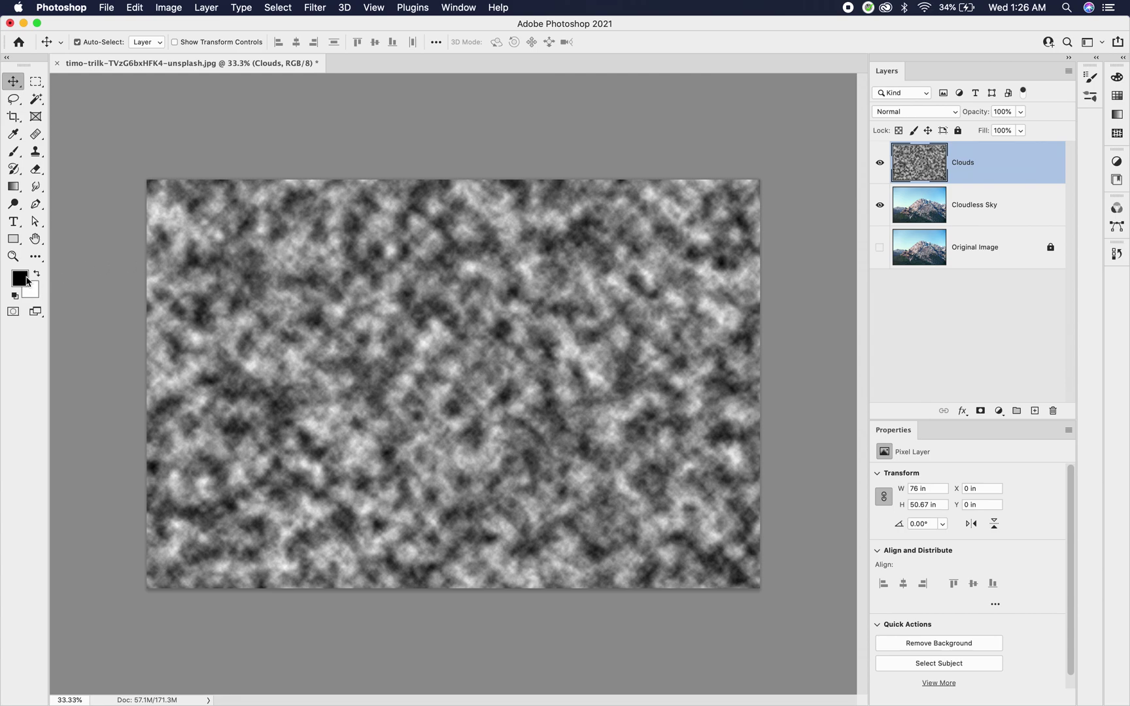
# - Reset the foreground and background colors to their defaults and reapply the Clouds filter several times to vary the pattern
pyautogui.press('d')
pyautogui.click(322, 10)
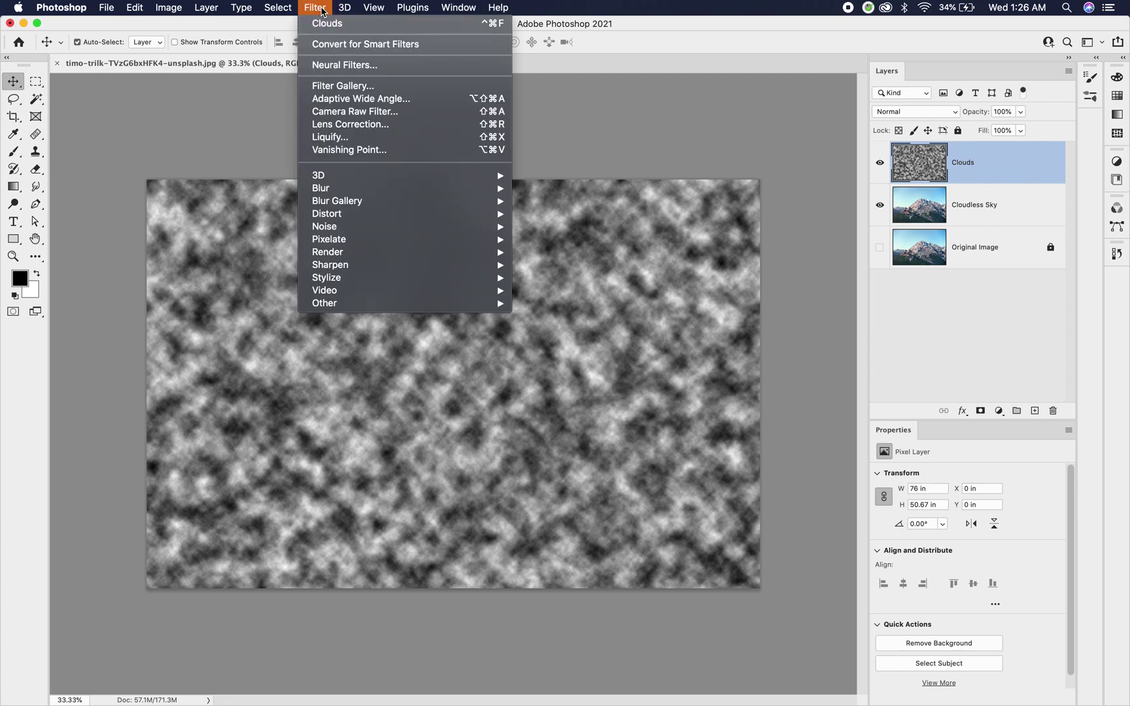
pyautogui.click(326, 23)
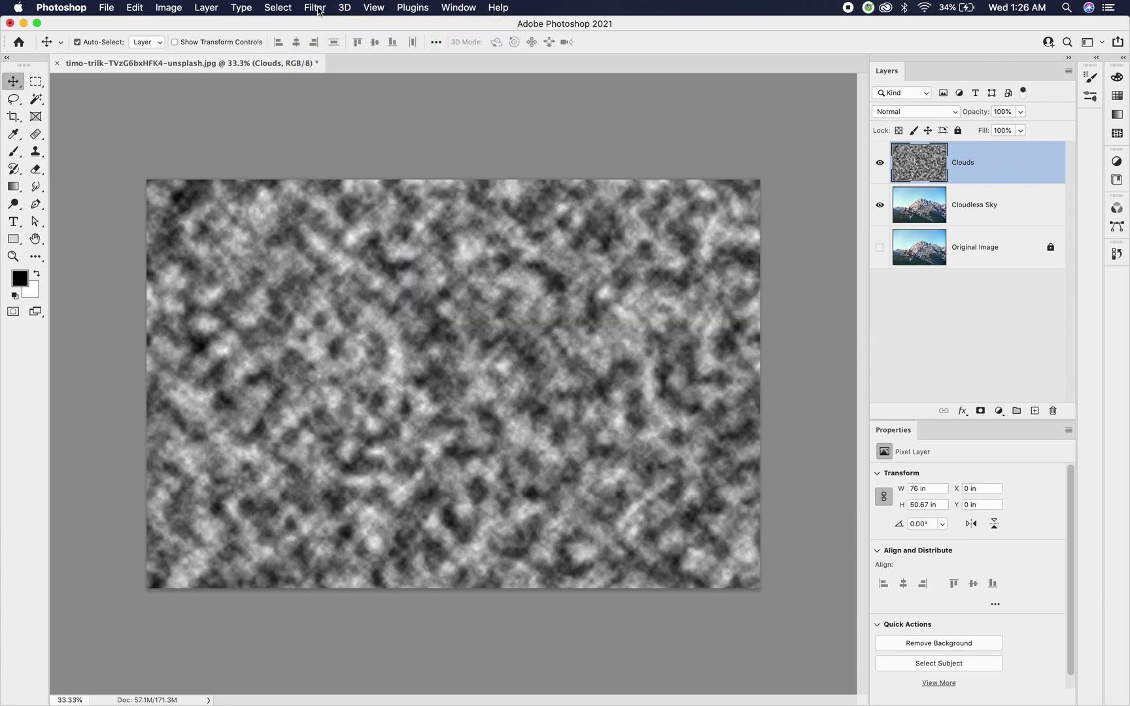
pyautogui.click(316, 8)
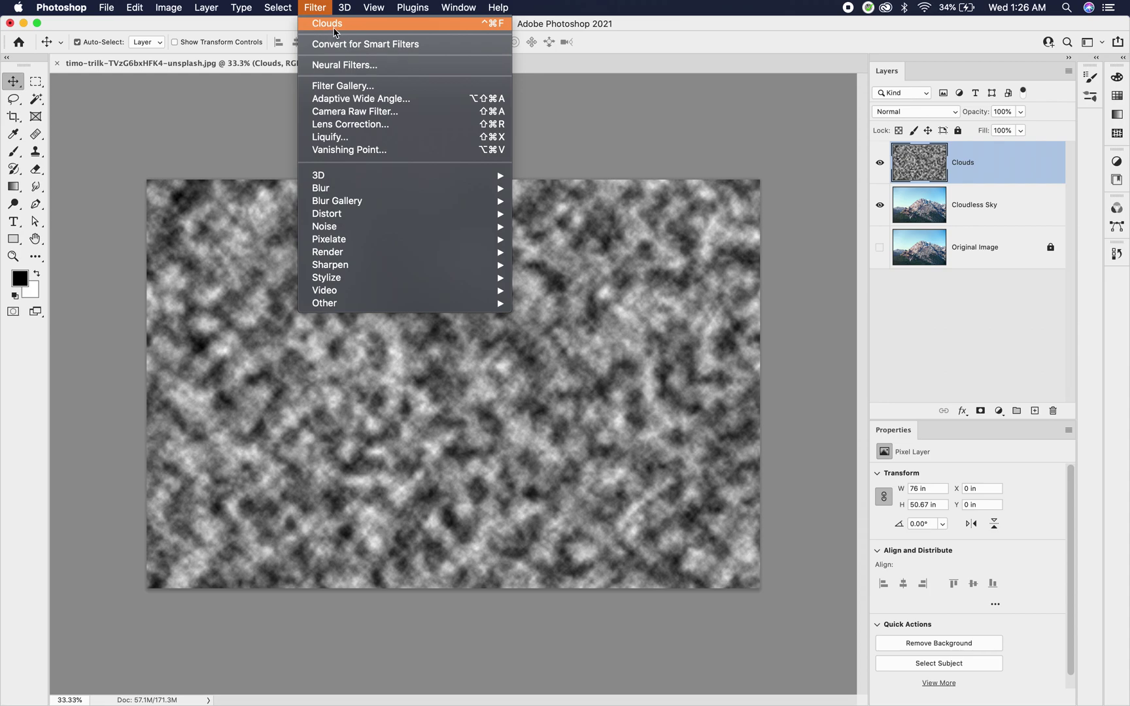
pyautogui.click(334, 27)
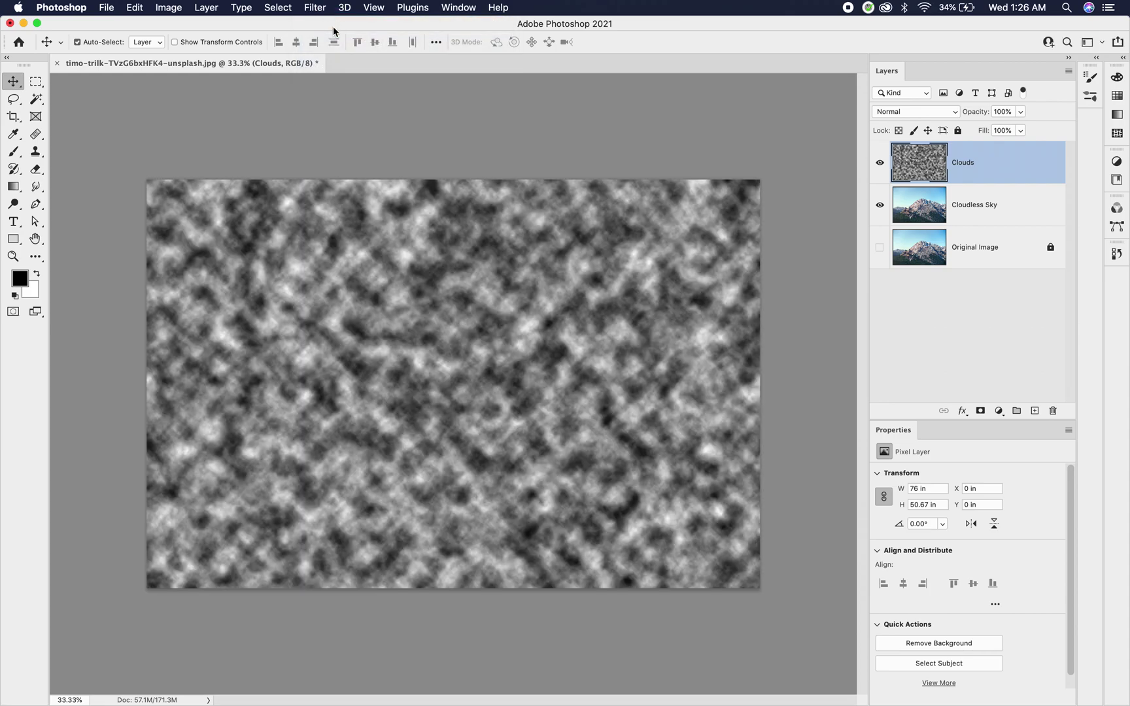
pyautogui.click(316, 8)
pyautogui.click(323, 28)
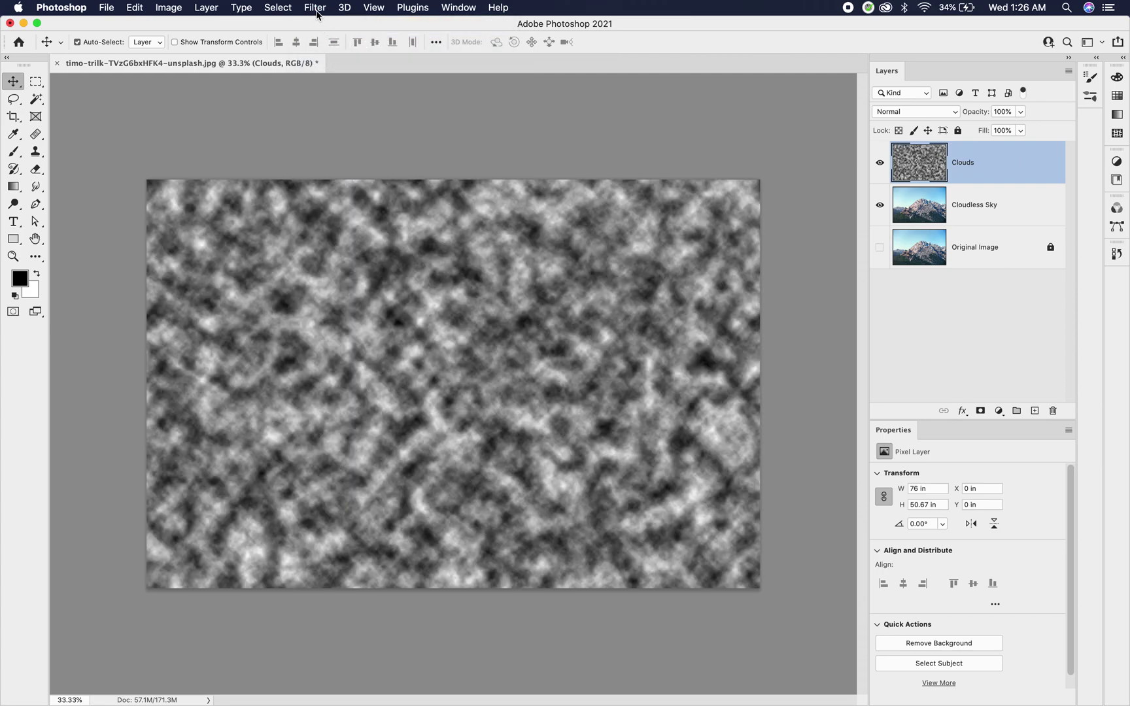
pyautogui.click(315, 8)
pyautogui.click(324, 26)
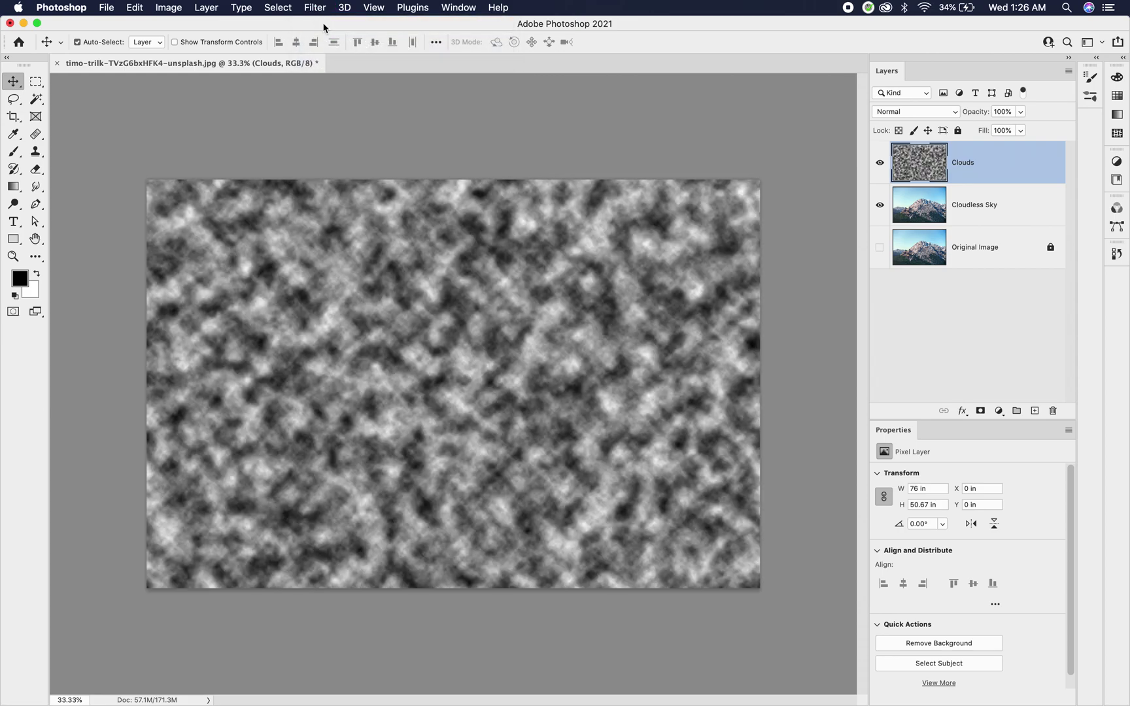
pyautogui.click(316, 8)
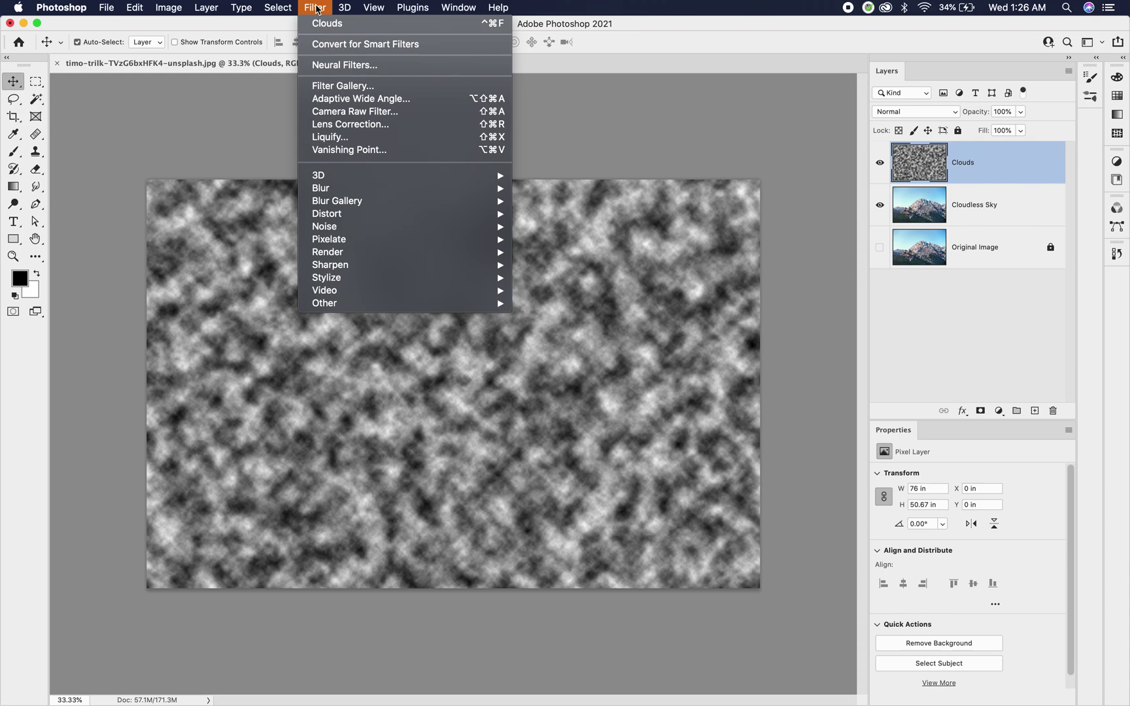
pyautogui.click(323, 29)
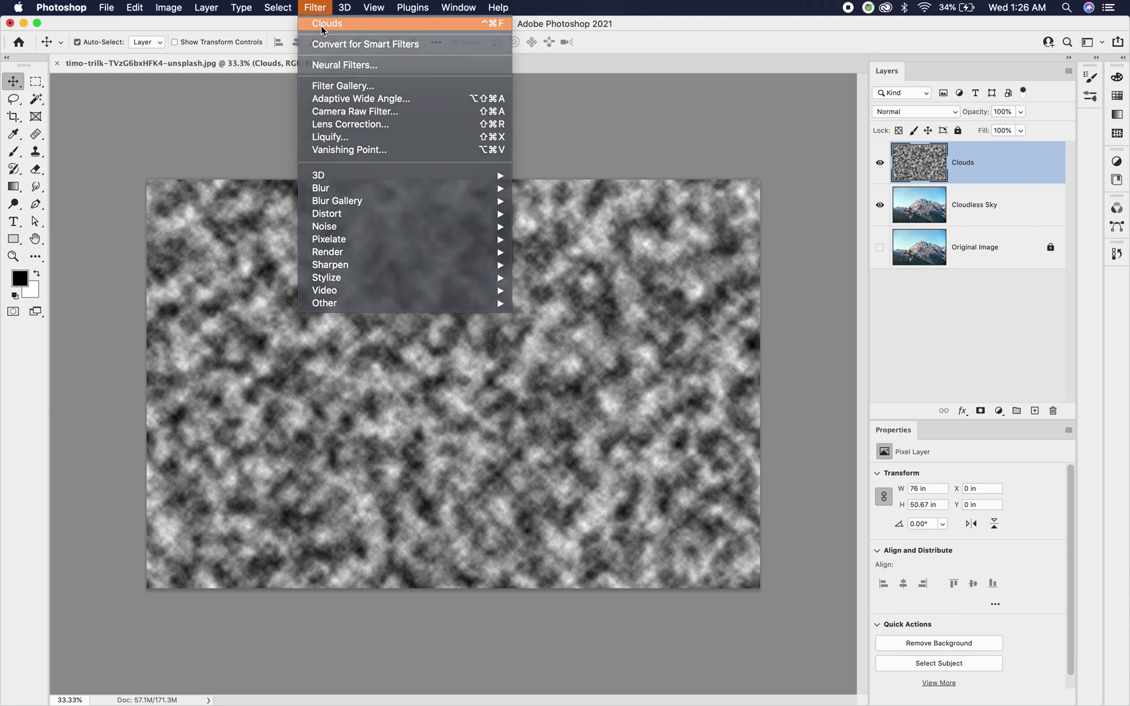
pyautogui.click(318, 7)
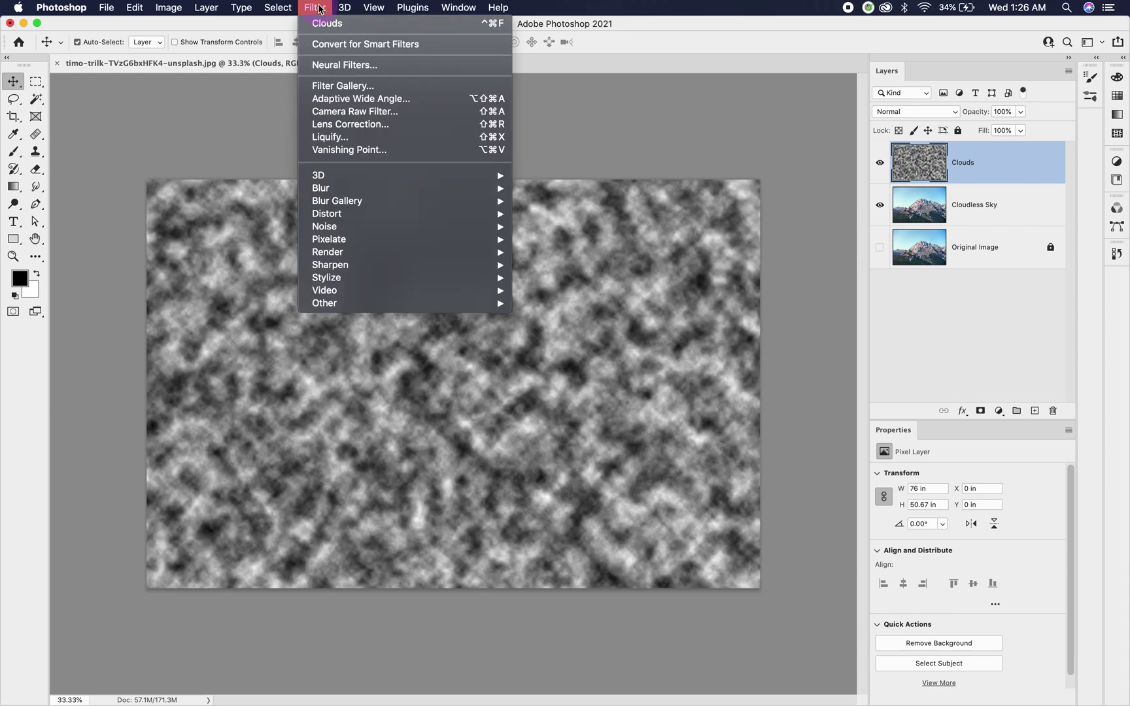
pyautogui.click(321, 25)
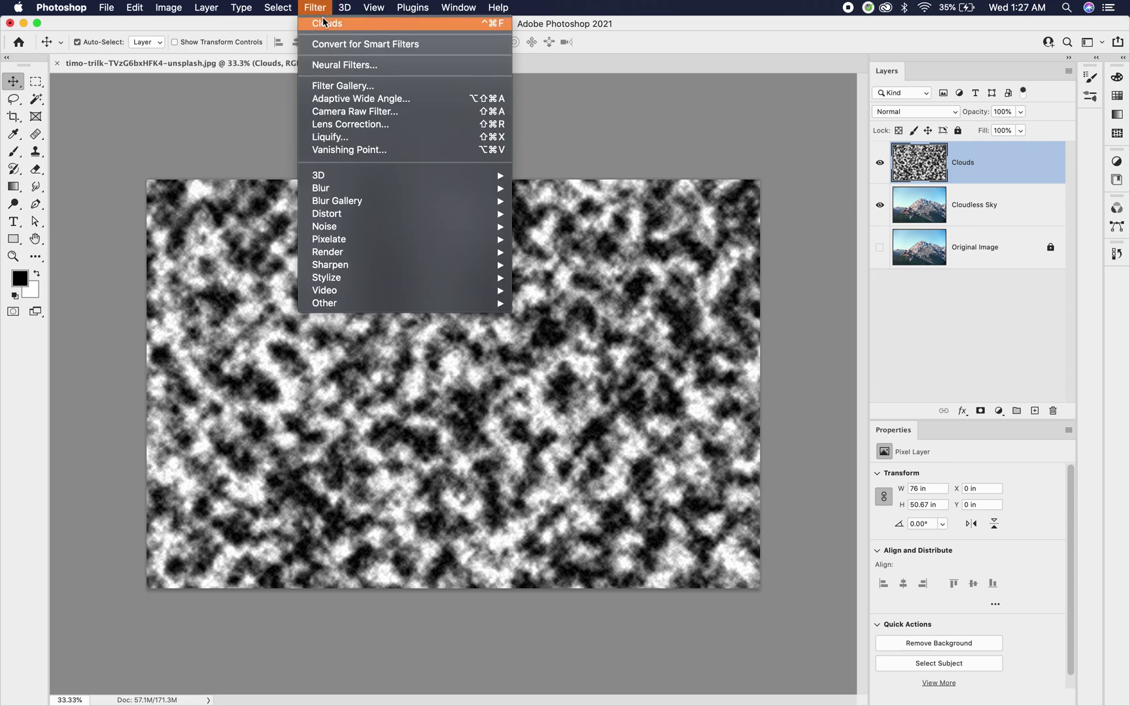
# - Replace the high-contrast pattern on the Clouds layer by reapplying the regular Clouds filter until a softer pattern is generated
pyautogui.click(325, 24)
pyautogui.click(314, 7)
pyautogui.click(322, 20)
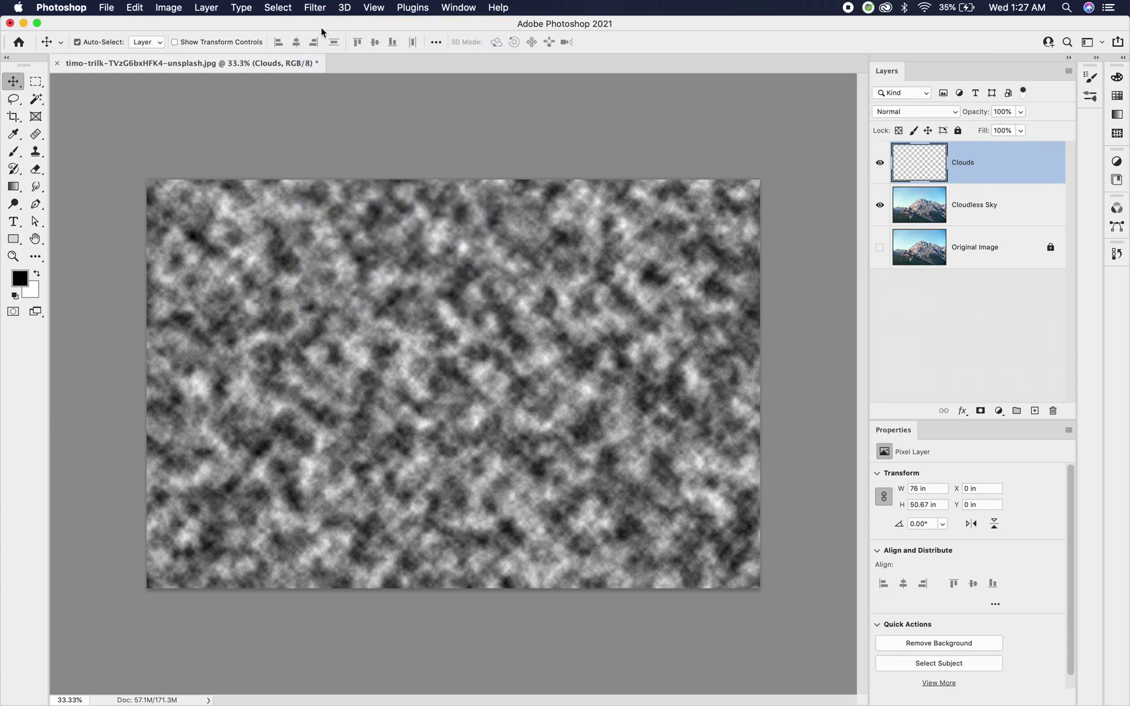
pyautogui.click(319, 8)
pyautogui.click(318, 25)
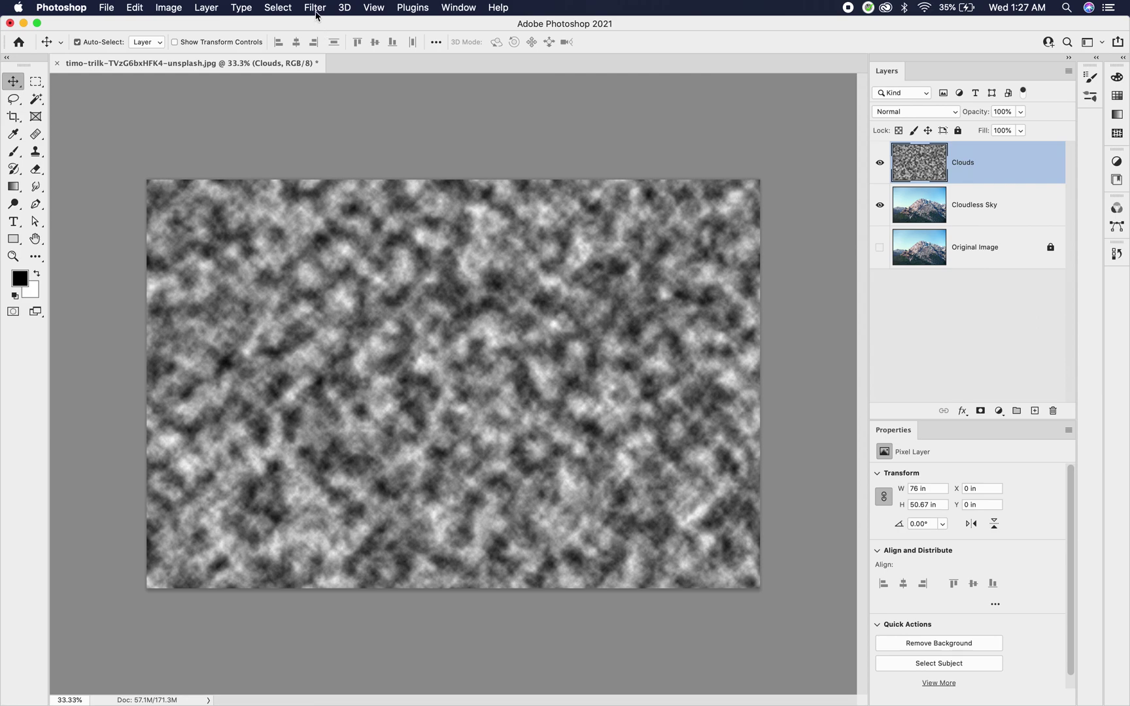
# - Regenerate the pattern on the Clouds layer with the high-contrast version of the Clouds filter
pyautogui.click(317, 9)
pyautogui.click(319, 24)
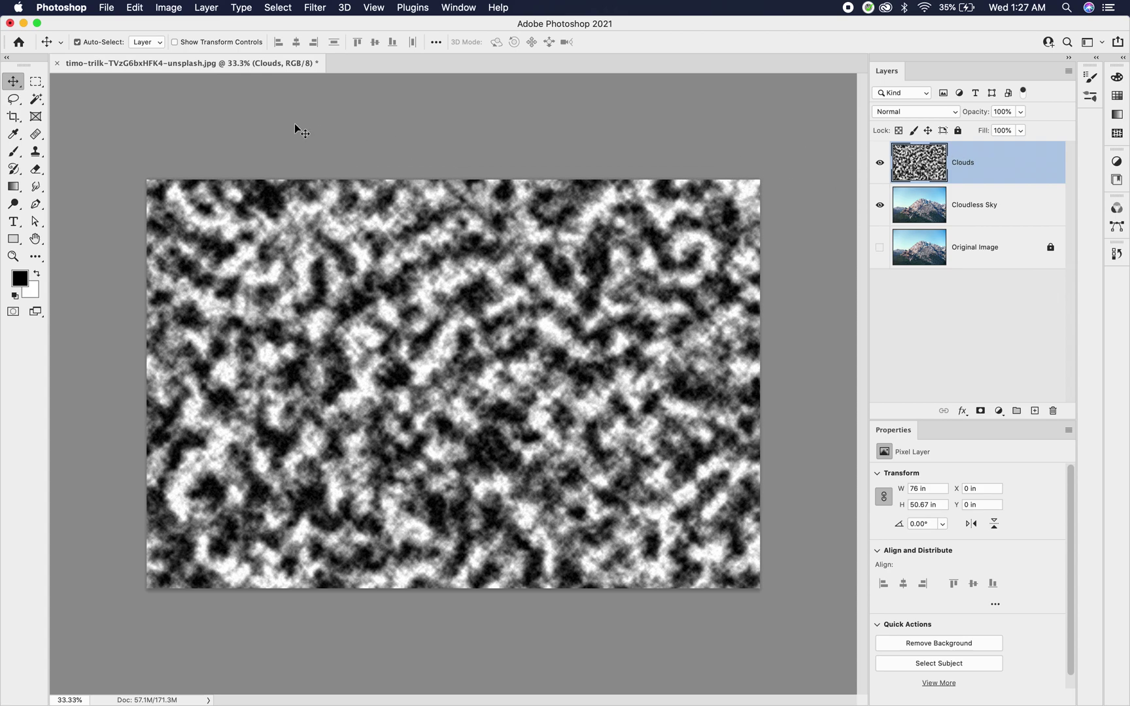
# - Scale the Clouds layer up proportionally to about 226.5% so it extends beyond the canvas on all sides
pyautogui.click(134, 8)
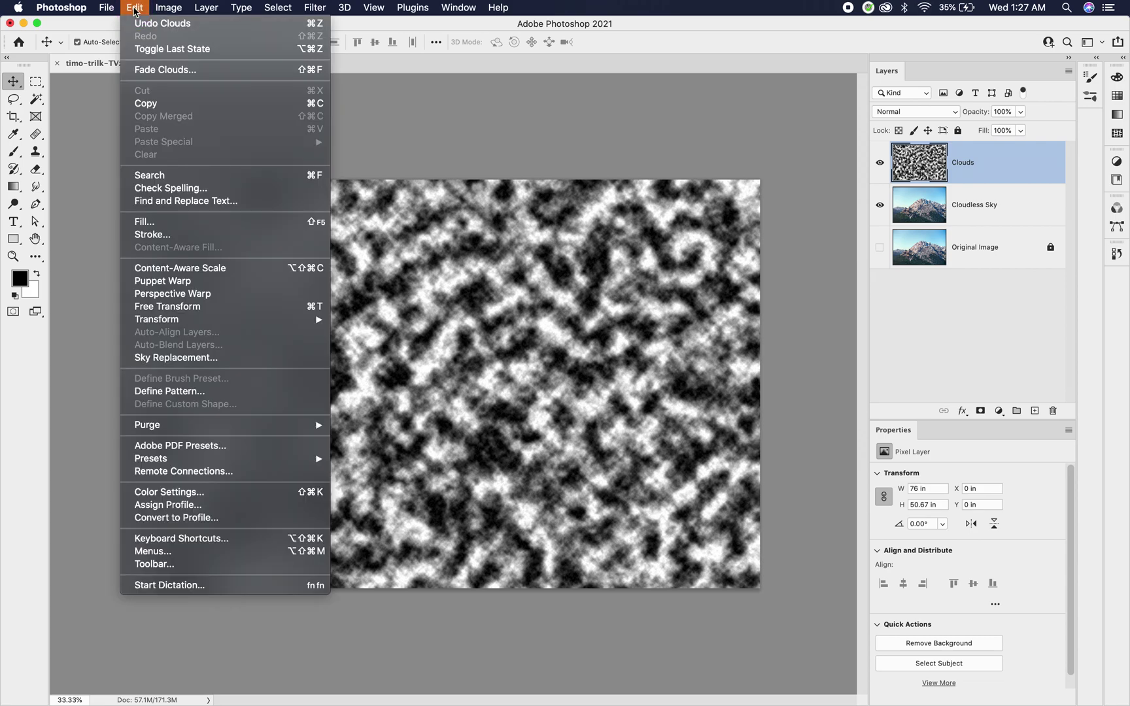
pyautogui.moveTo(189, 322)
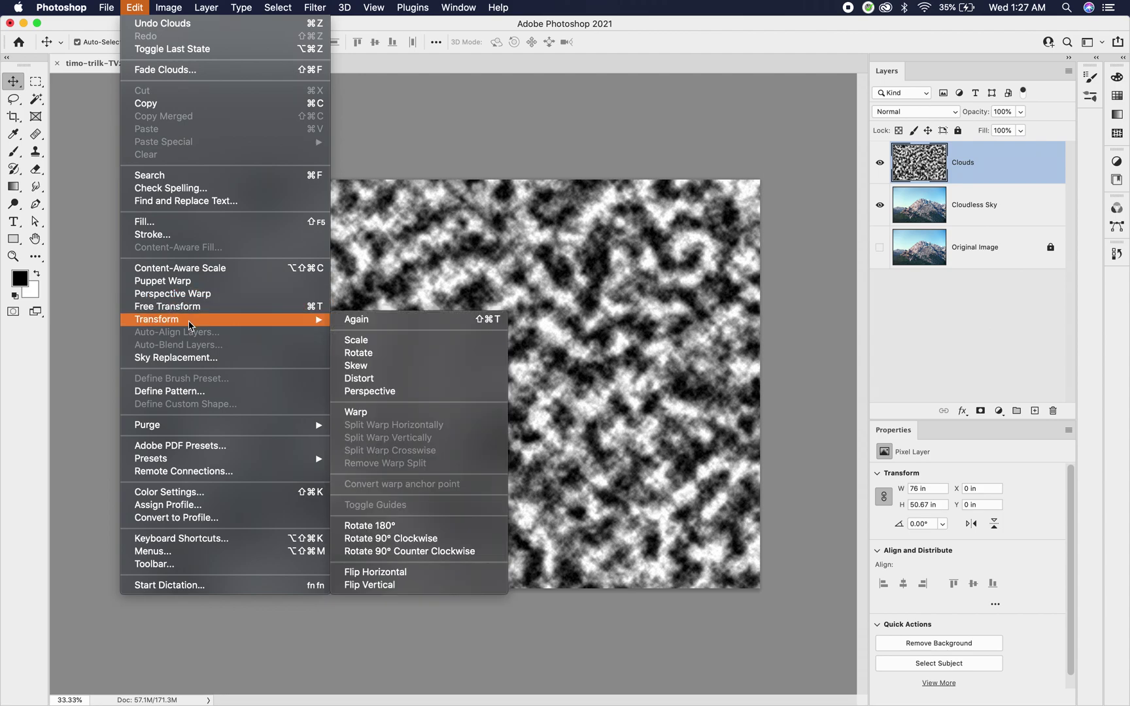
pyautogui.click(363, 340)
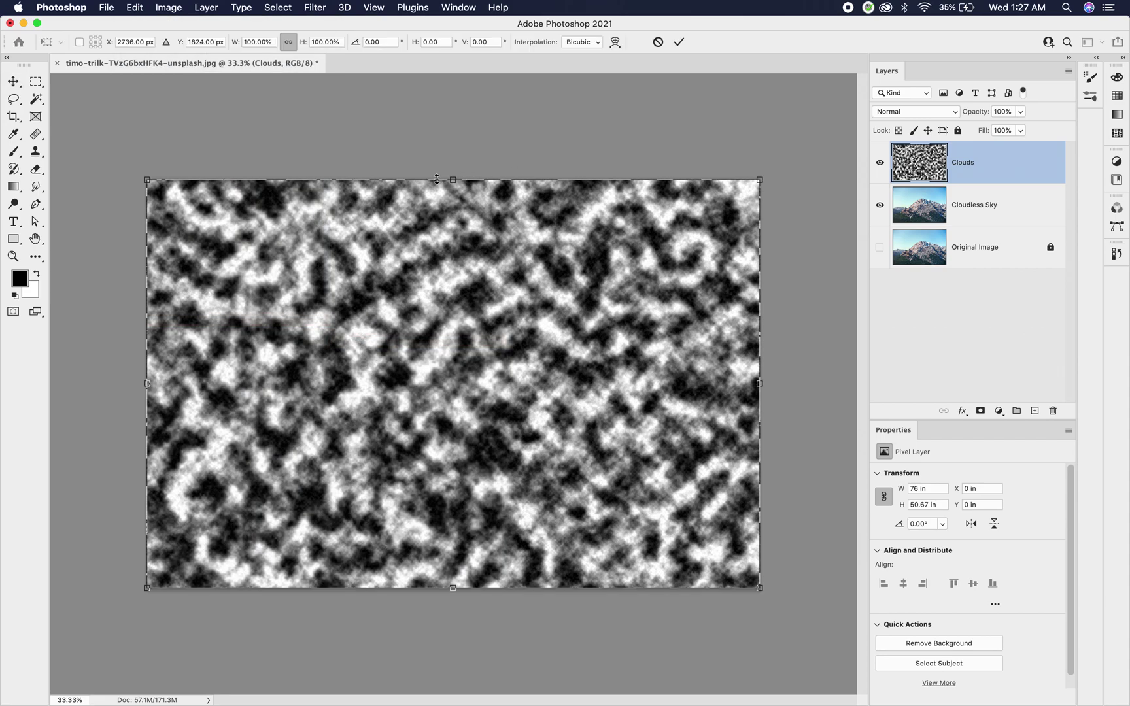
pyautogui.press('super+minus')
pyautogui.press('super+minus')
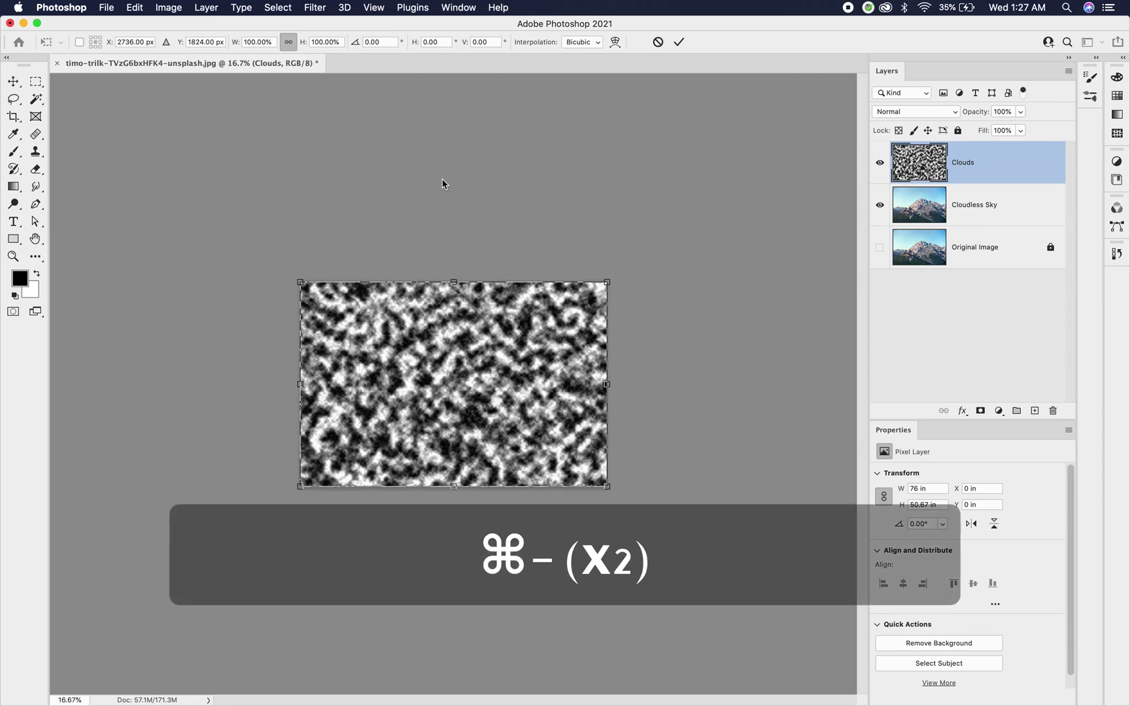
pyautogui.click(607, 281)
pyautogui.moveTo(606, 281); pyautogui.dragTo(738, 195)
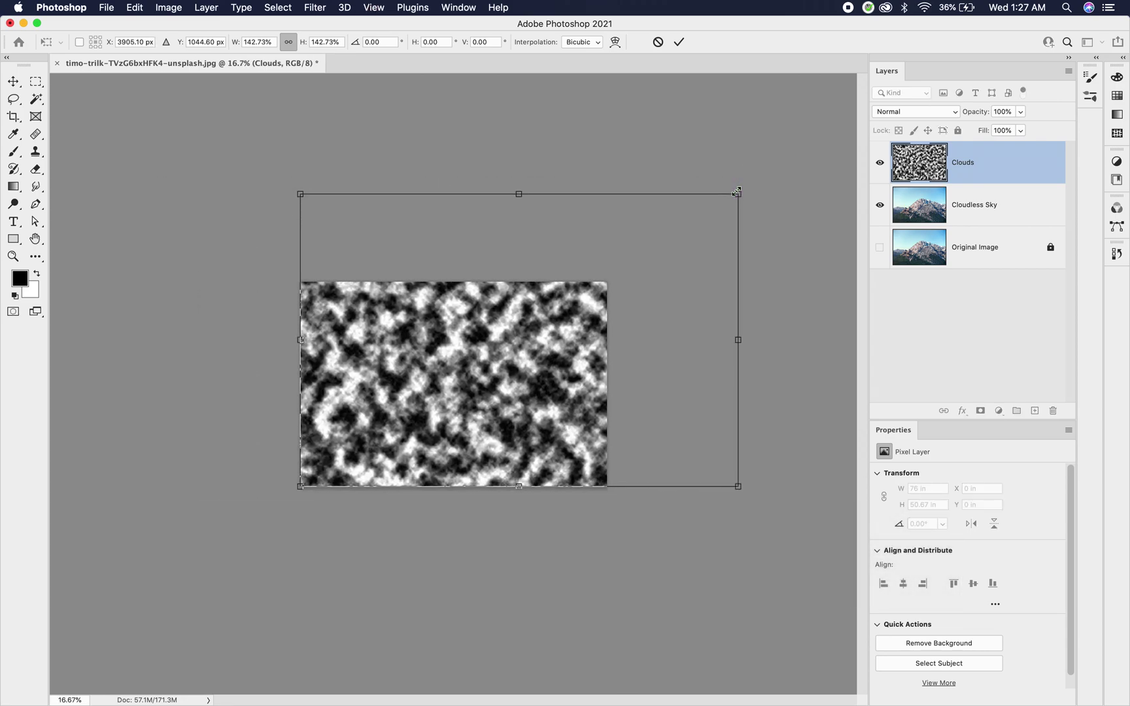
pyautogui.moveTo(301, 485); pyautogui.dragTo(141, 620)
pyautogui.moveTo(738, 195); pyautogui.dragTo(821, 135)
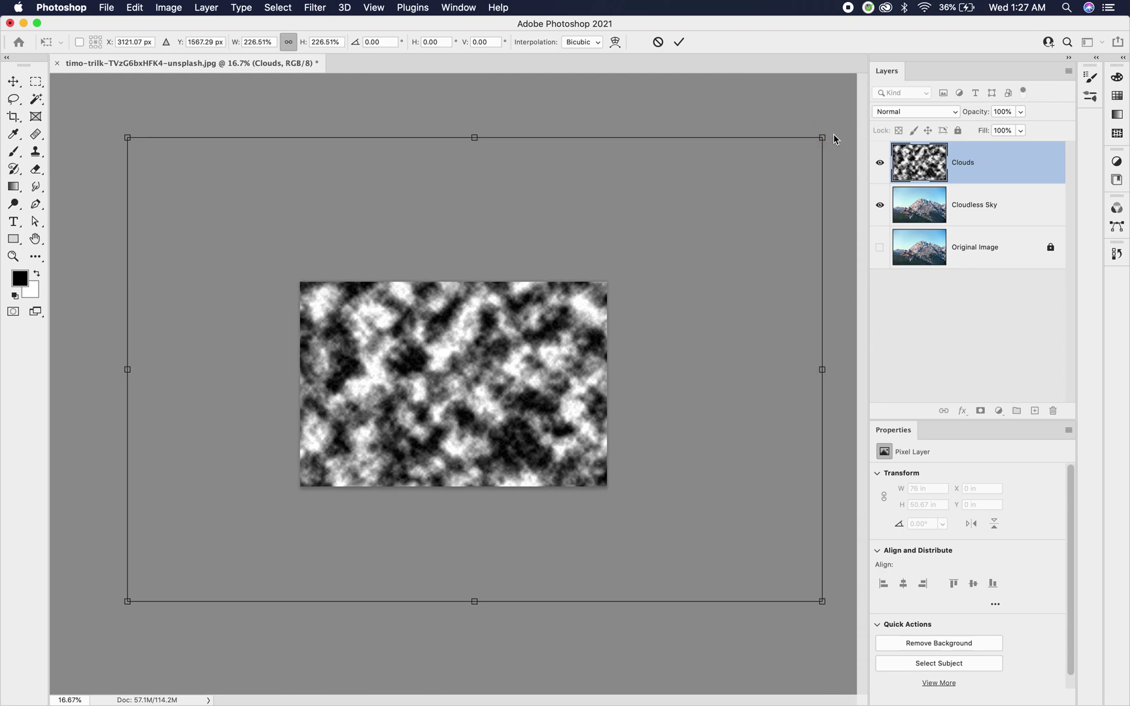
pyautogui.press('Return')
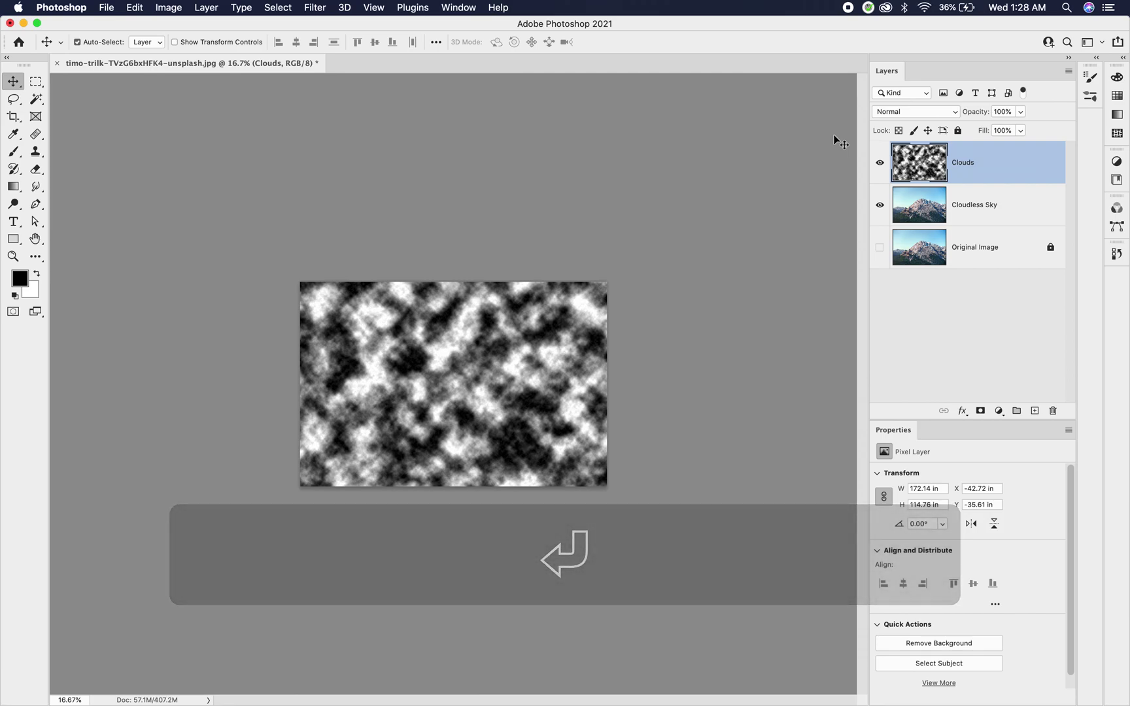
# - Rotate the enlarged Clouds layer counterclockwise by about 18.9 degrees with Free Transform
pyautogui.press('super+t')
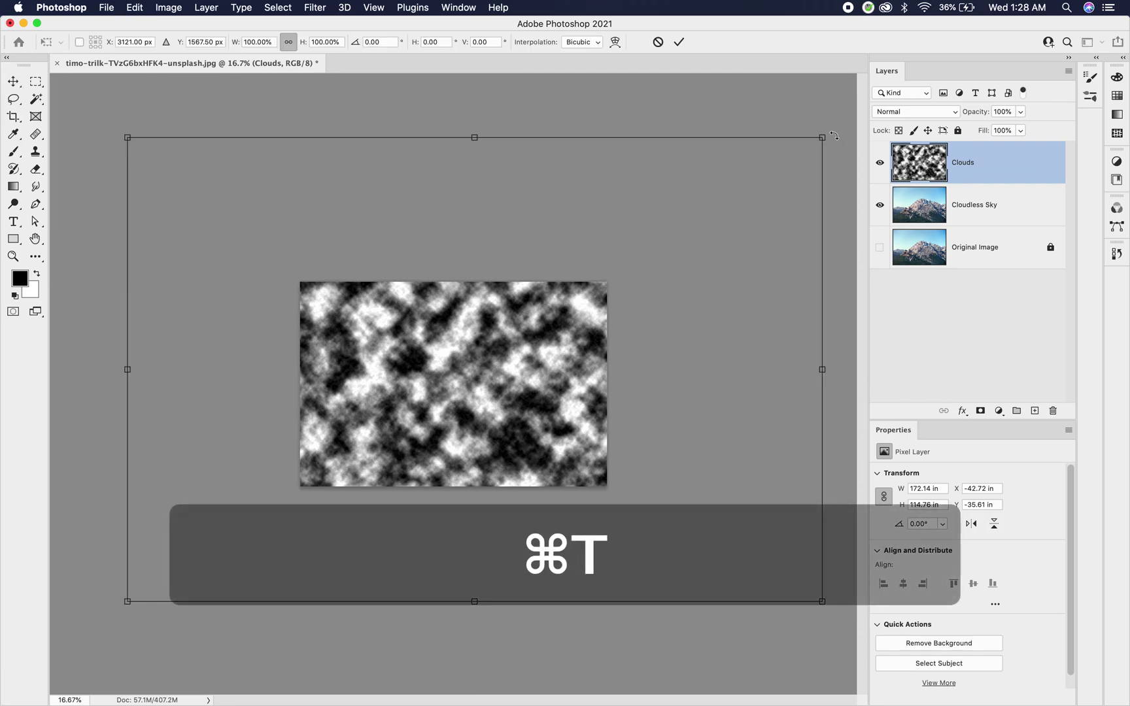
pyautogui.moveTo(832, 125); pyautogui.dragTo(681, 95)
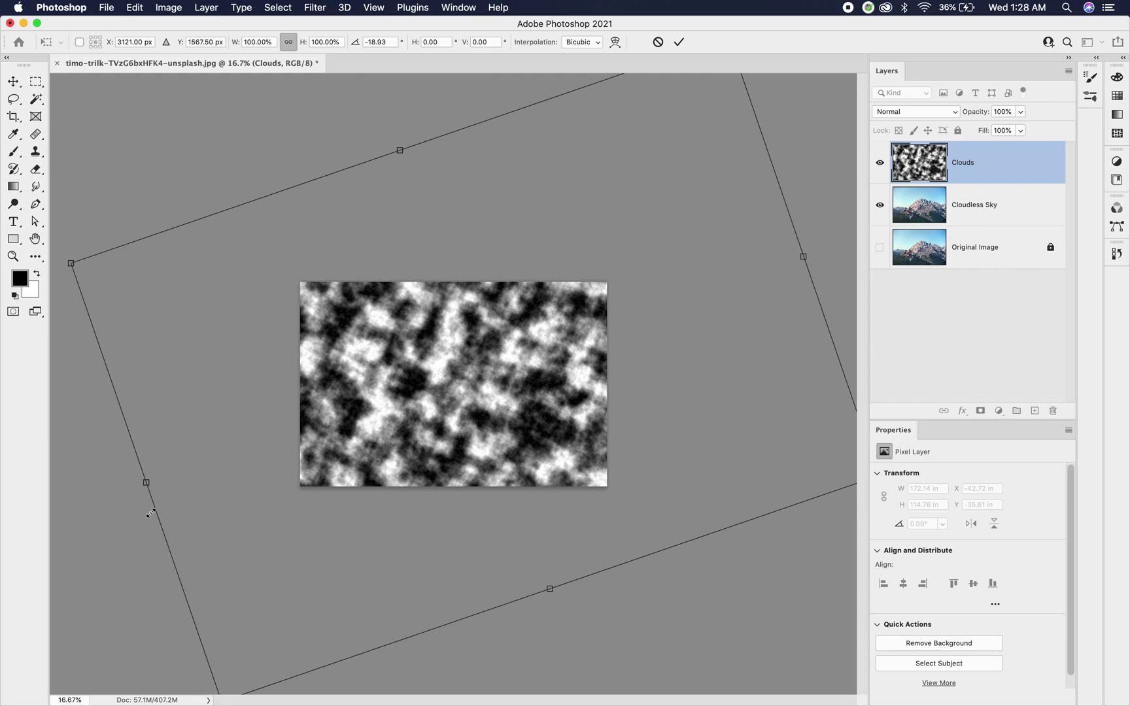
pyautogui.click(146, 484)
pyautogui.moveTo(146, 484); pyautogui.dragTo(79, 507)
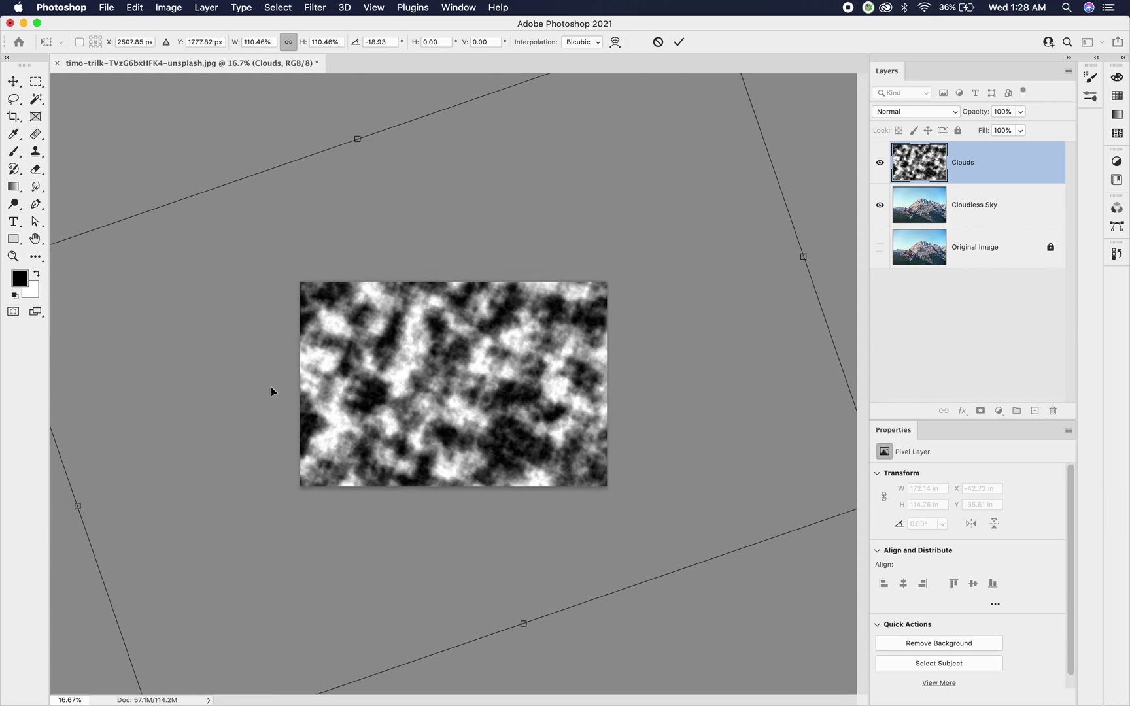
pyautogui.press('super+z')
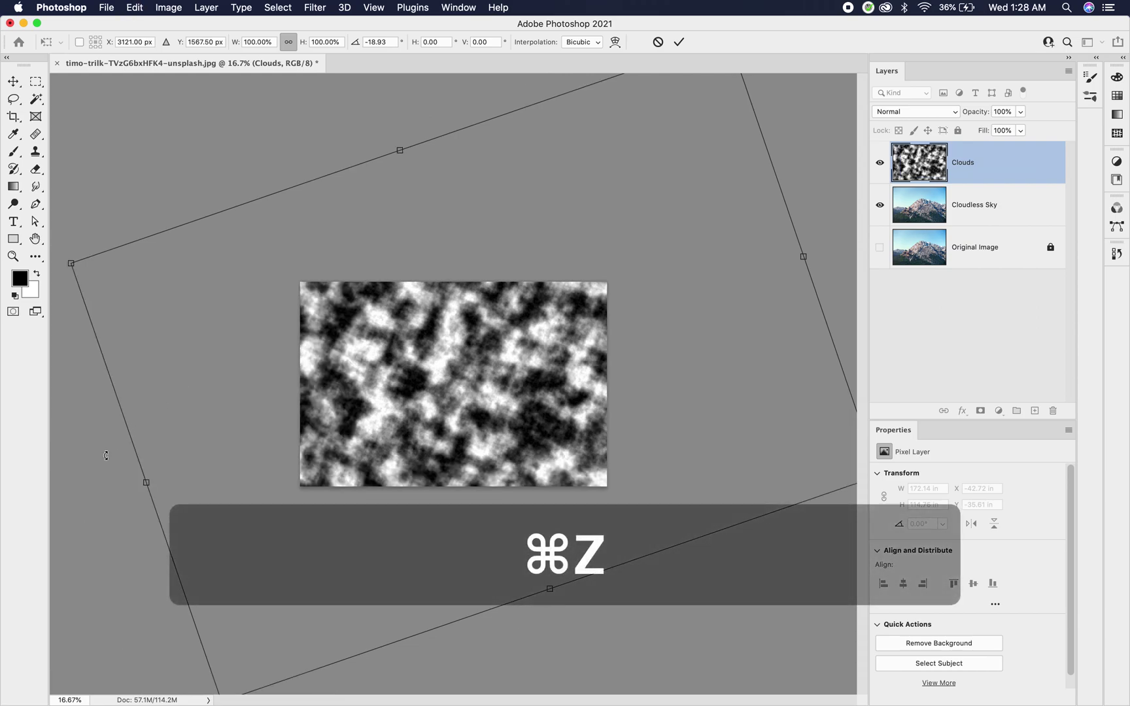
# - Stretch the rotated clouds non-proportionally to about 135% width with height at 100%, and apply the transform
pyautogui.moveTo(147, 481); pyautogui.dragTo(7, 549)
pyautogui.moveTo(801, 258); pyautogui.dragTo(888, 233)
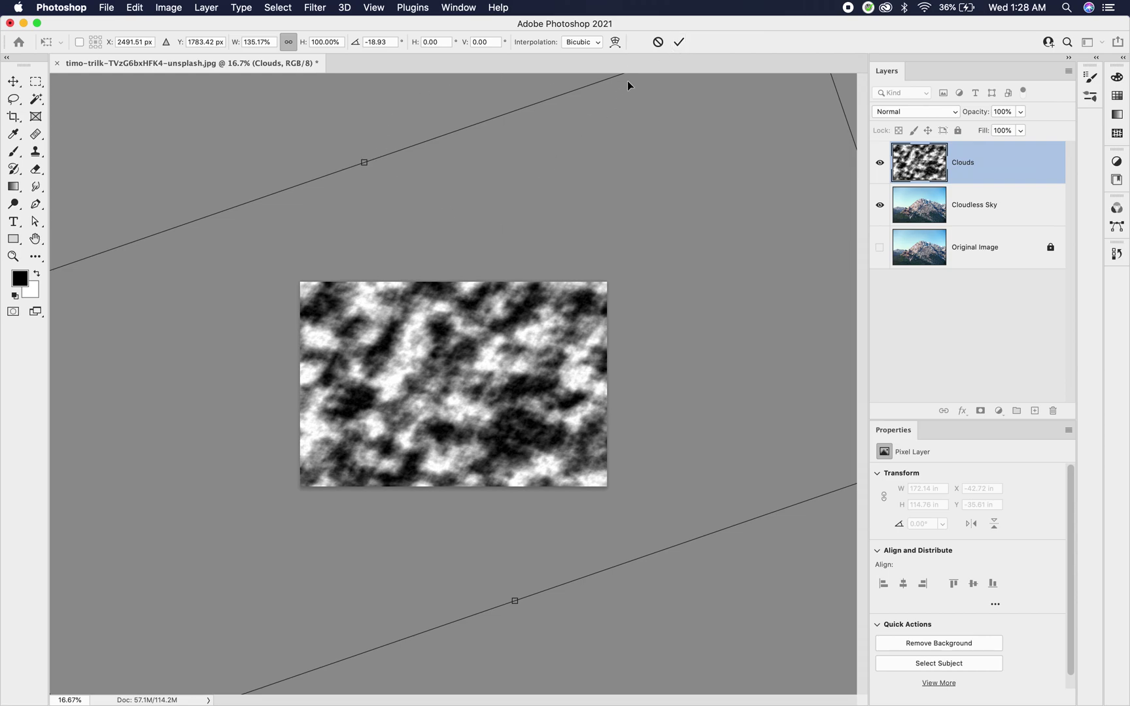
pyautogui.click(679, 42)
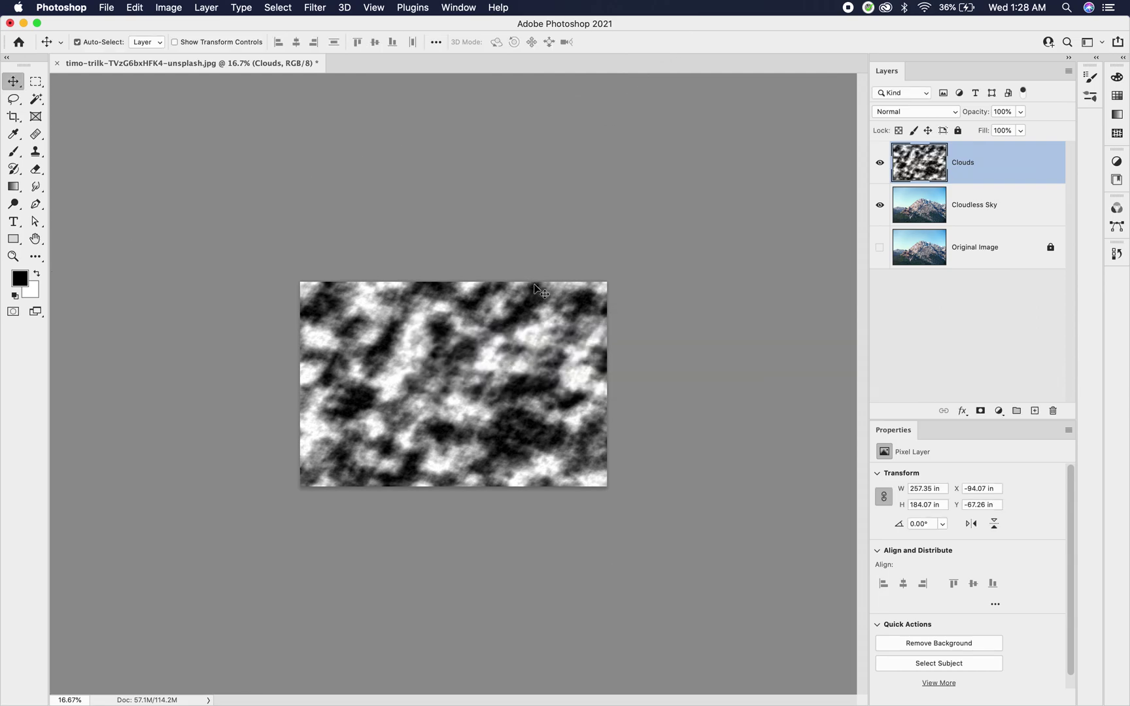
# - Set the Clouds layer's blend mode to Screen
pyautogui.press('super+0')
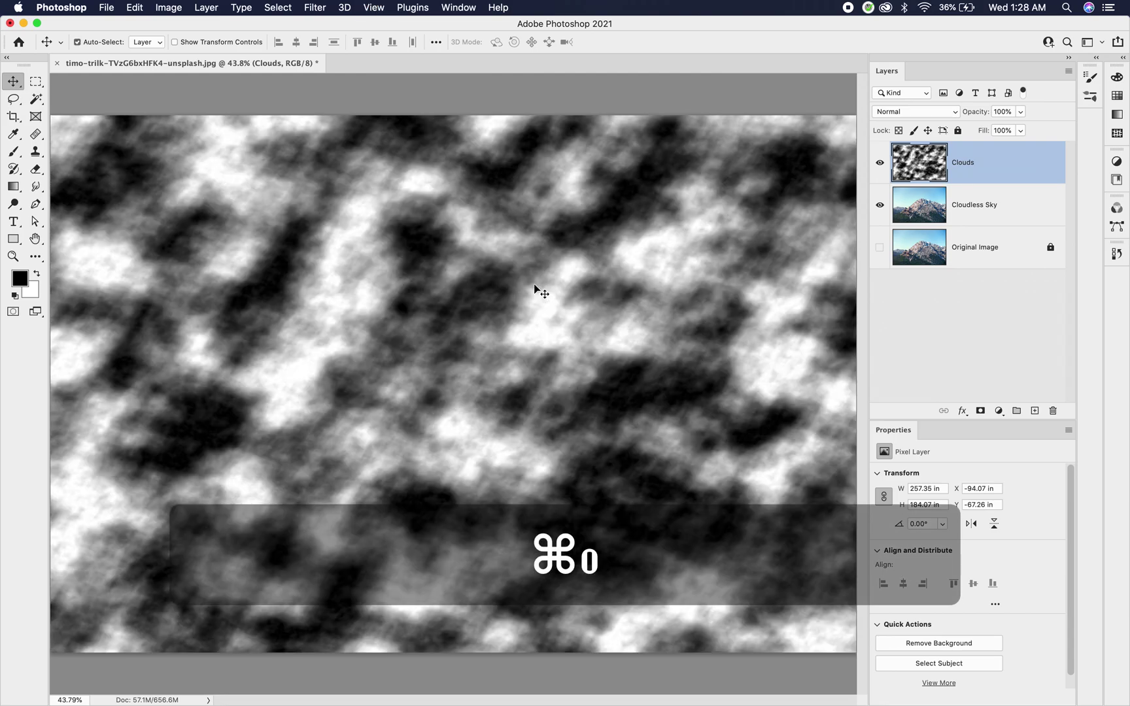
pyautogui.press('super+minus')
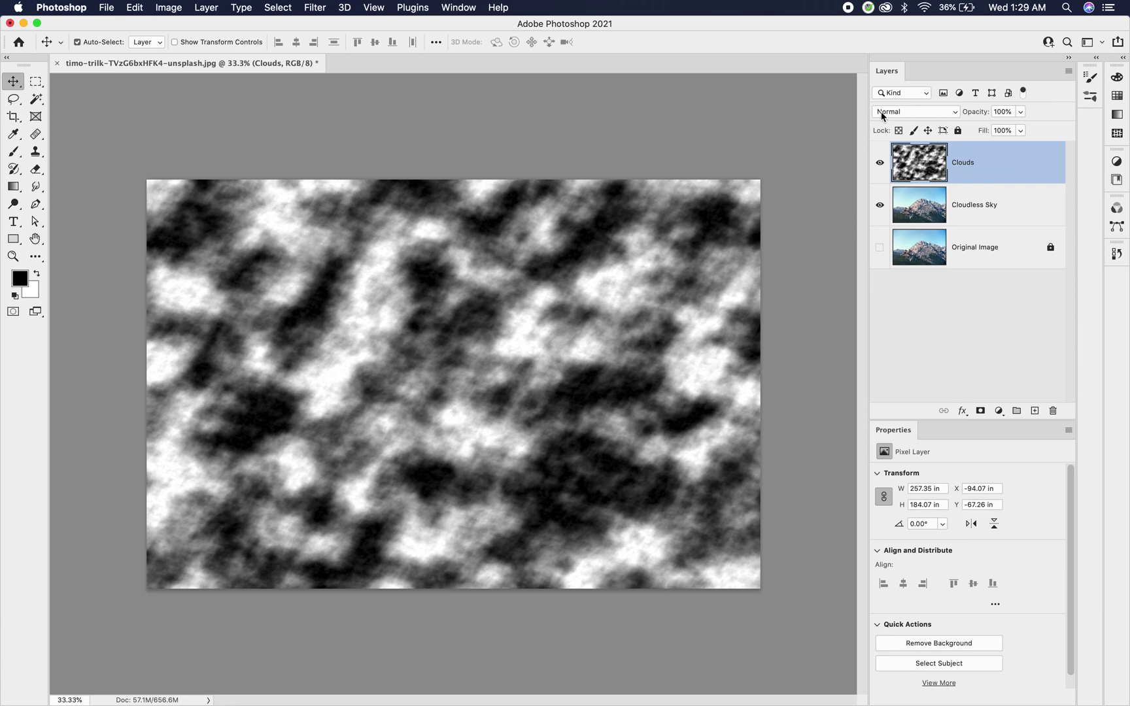
pyautogui.click(926, 115)
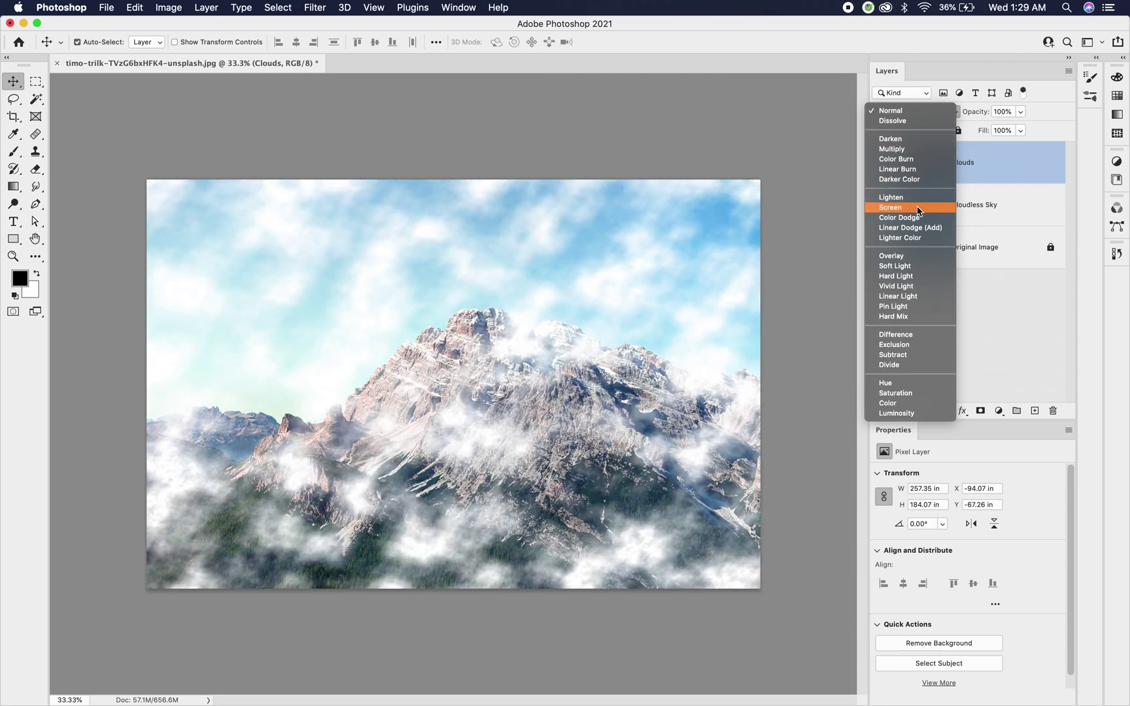
pyautogui.click(919, 208)
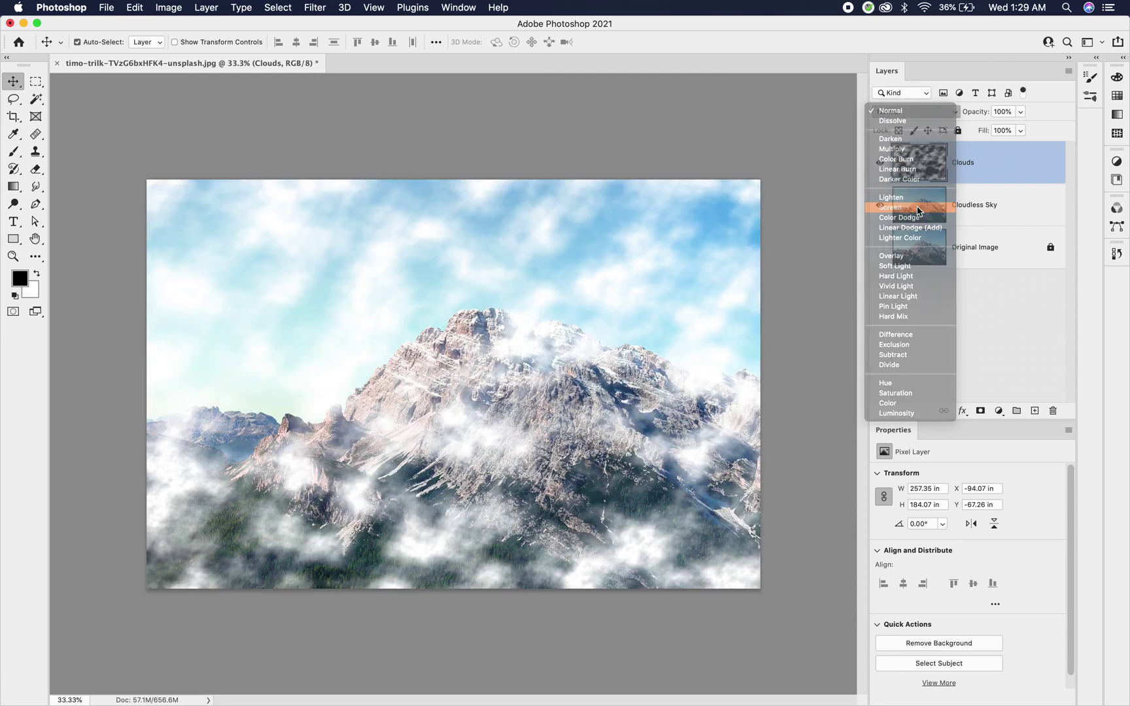
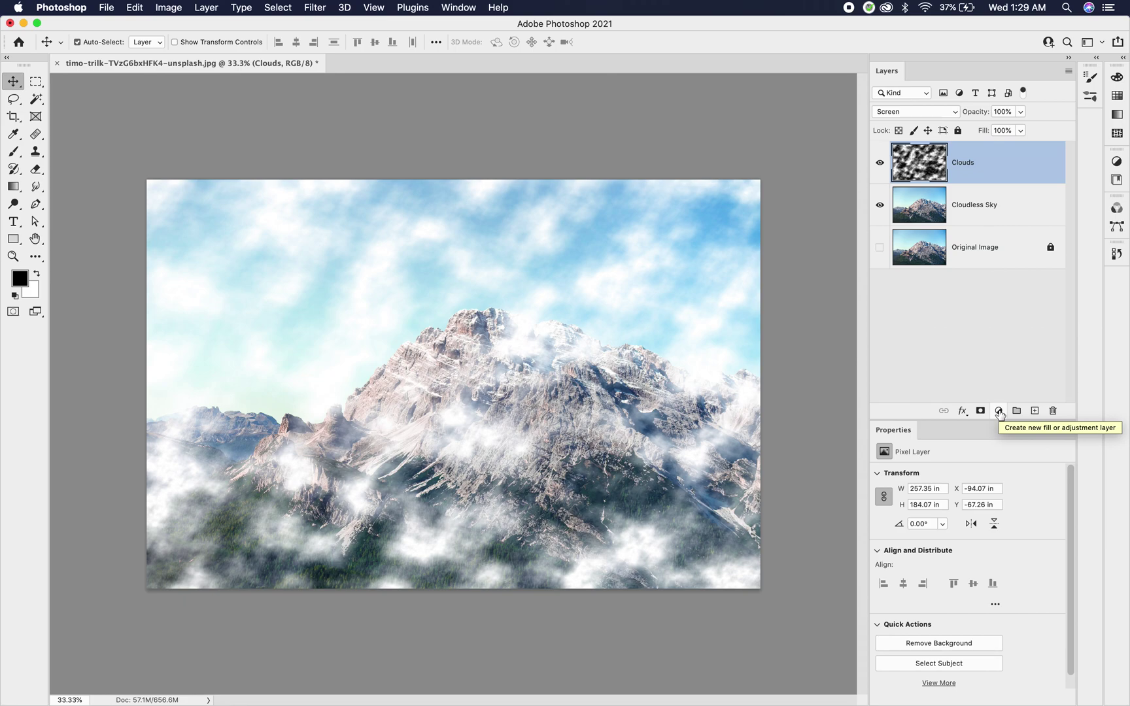
# - Add a Levels adjustment layer with black input 110 and midtone 0.89, and clip it to the Clouds layer
pyautogui.click(999, 411)
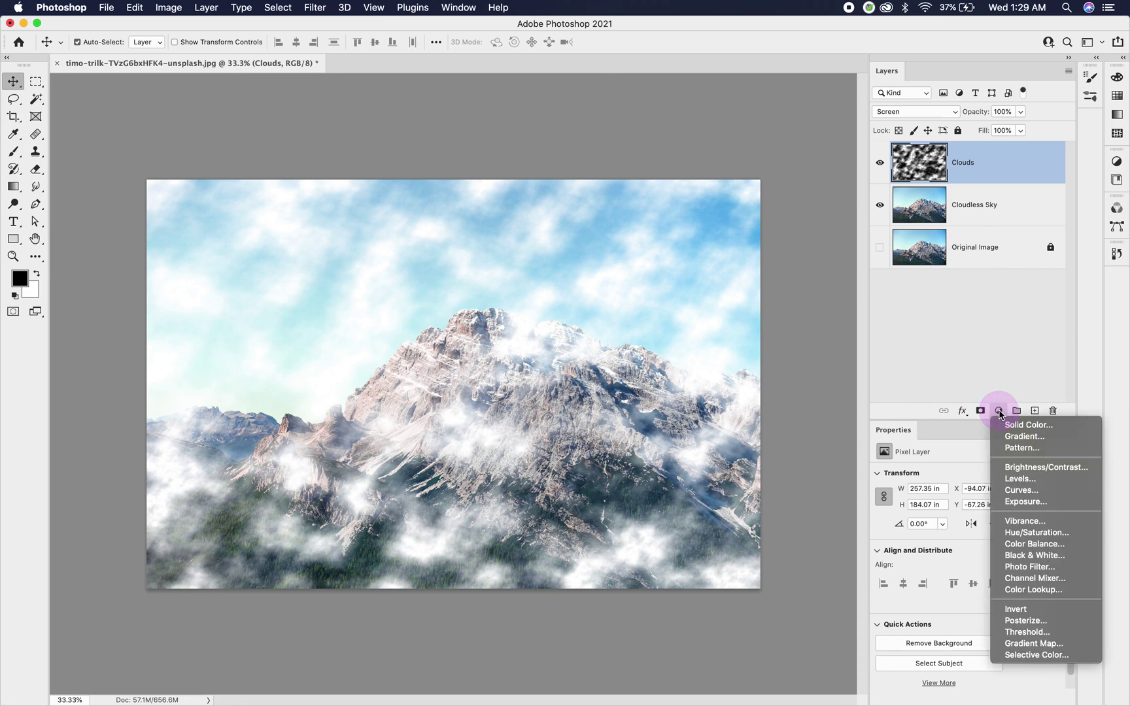
pyautogui.click(1012, 478)
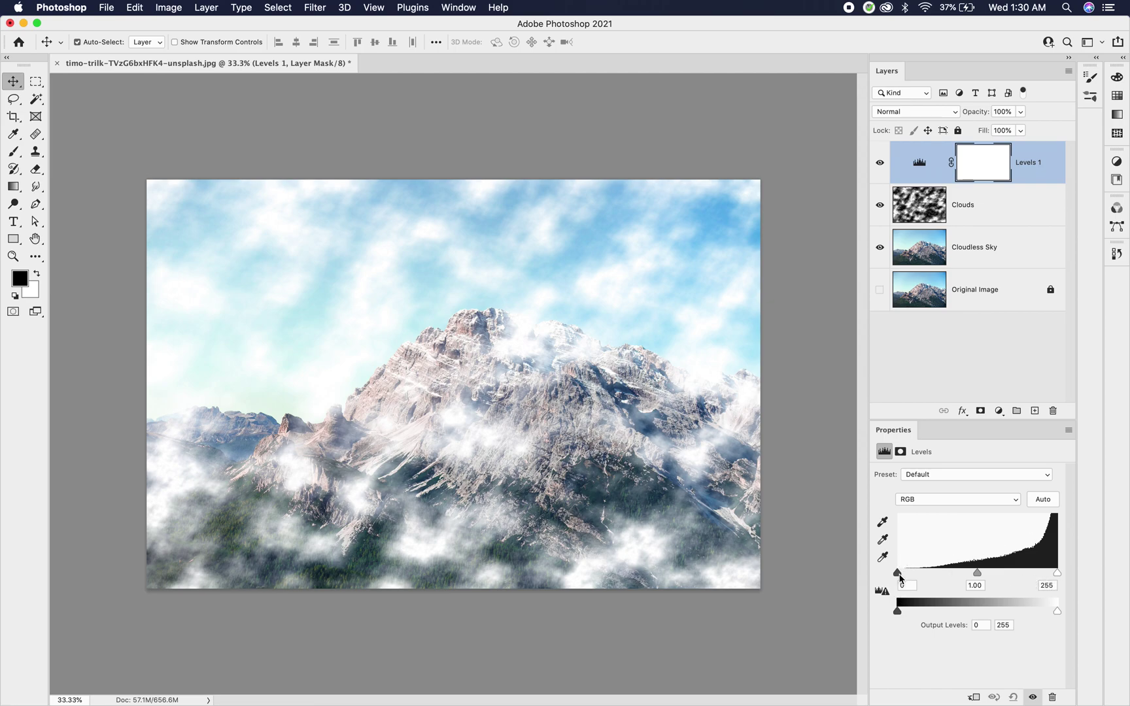
pyautogui.moveTo(901, 578); pyautogui.dragTo(953, 580)
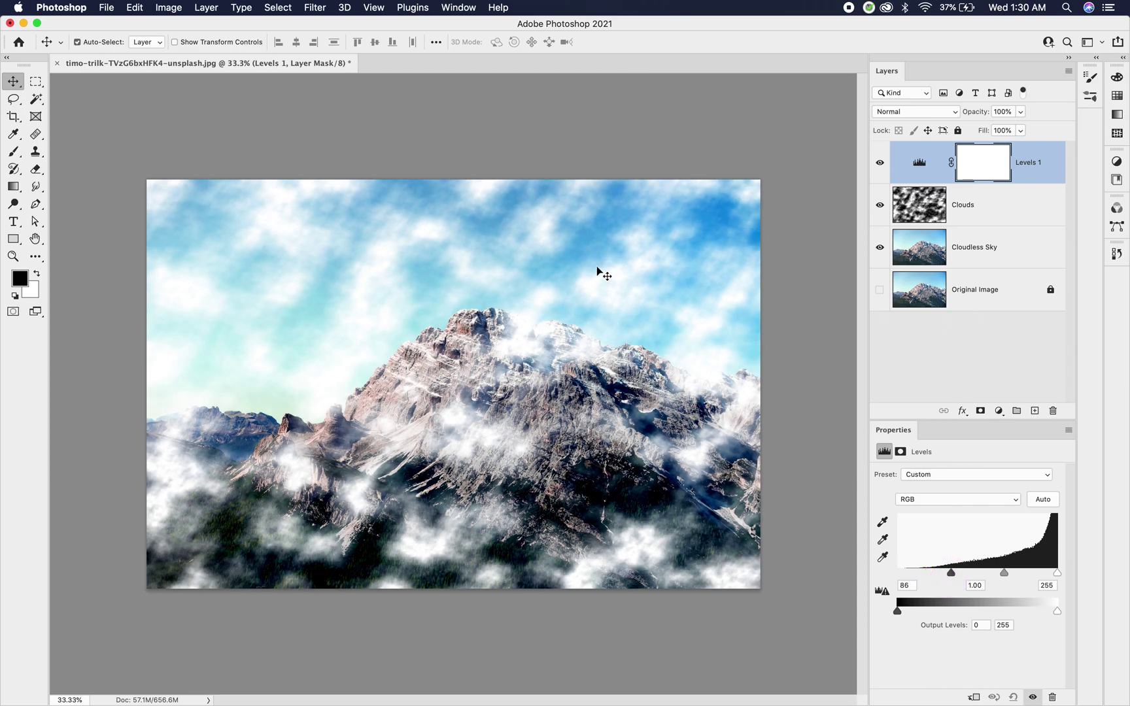
pyautogui.moveTo(1006, 576); pyautogui.dragTo(1044, 575)
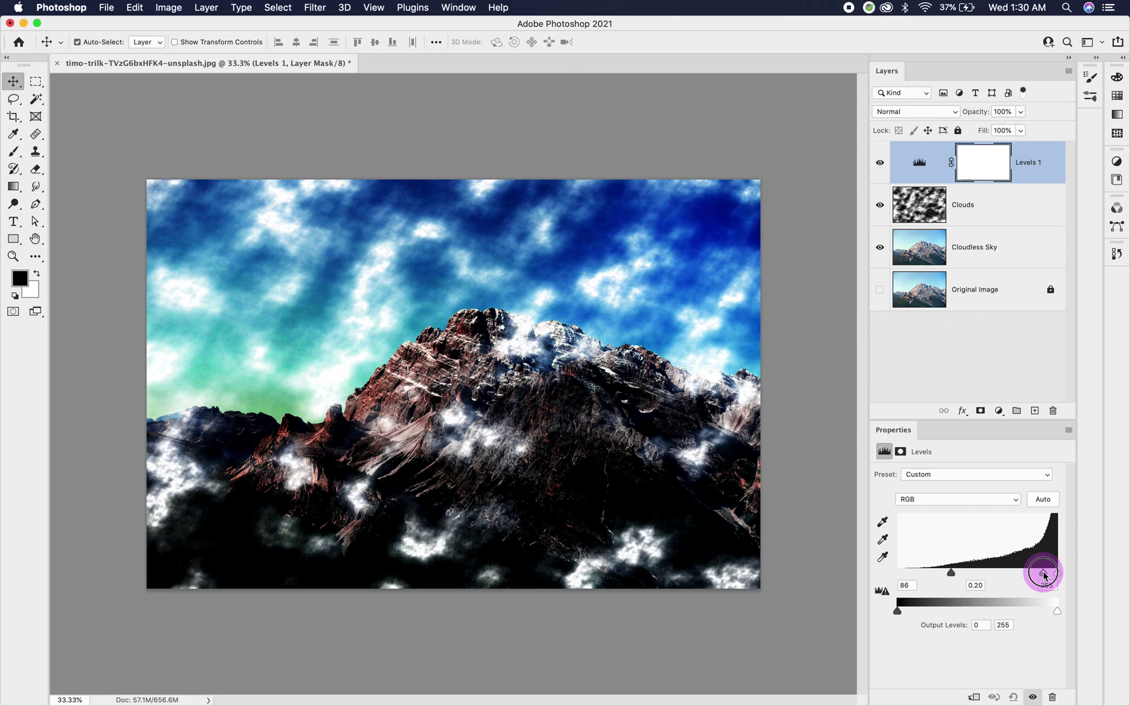
pyautogui.moveTo(1044, 575); pyautogui.dragTo(967, 576)
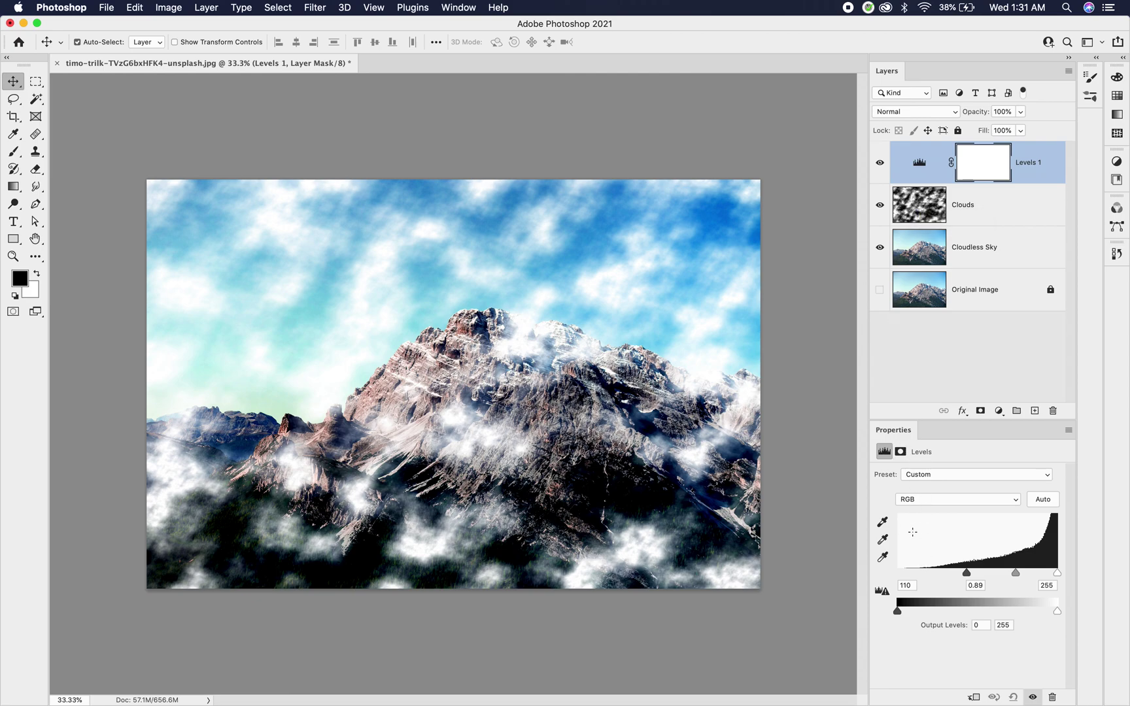
pyautogui.click(975, 698)
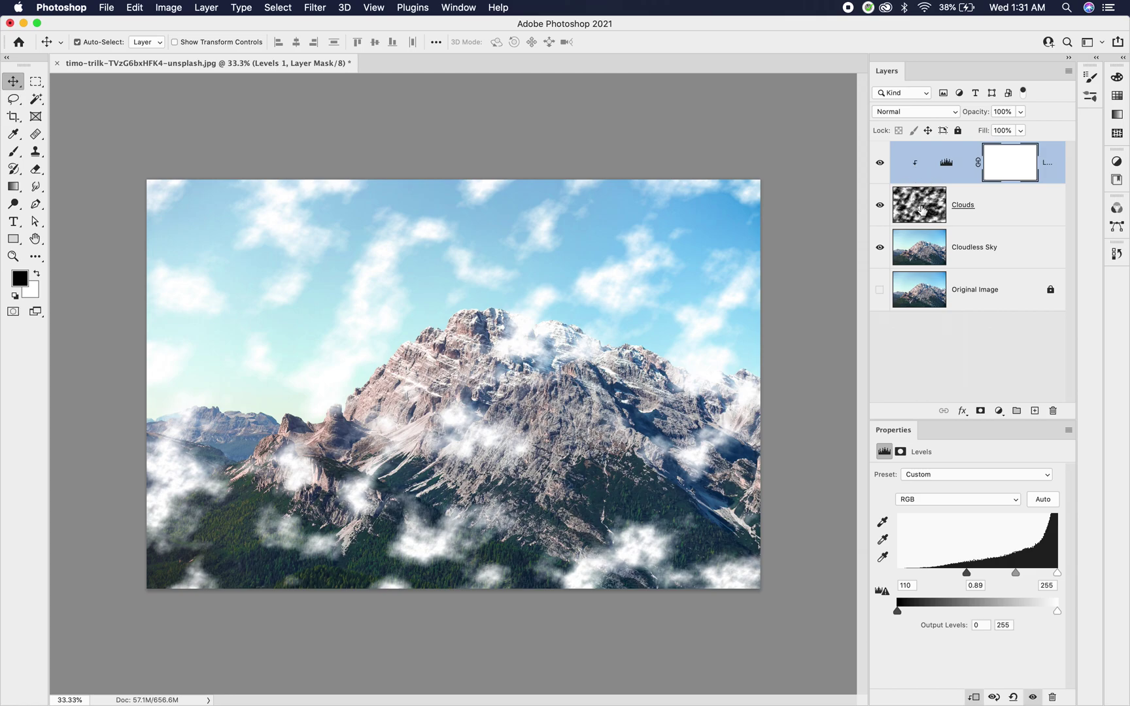
# - Compare the clouds with and without the clipped Levels adjustment by toggling its visibility
pyautogui.click(880, 163)
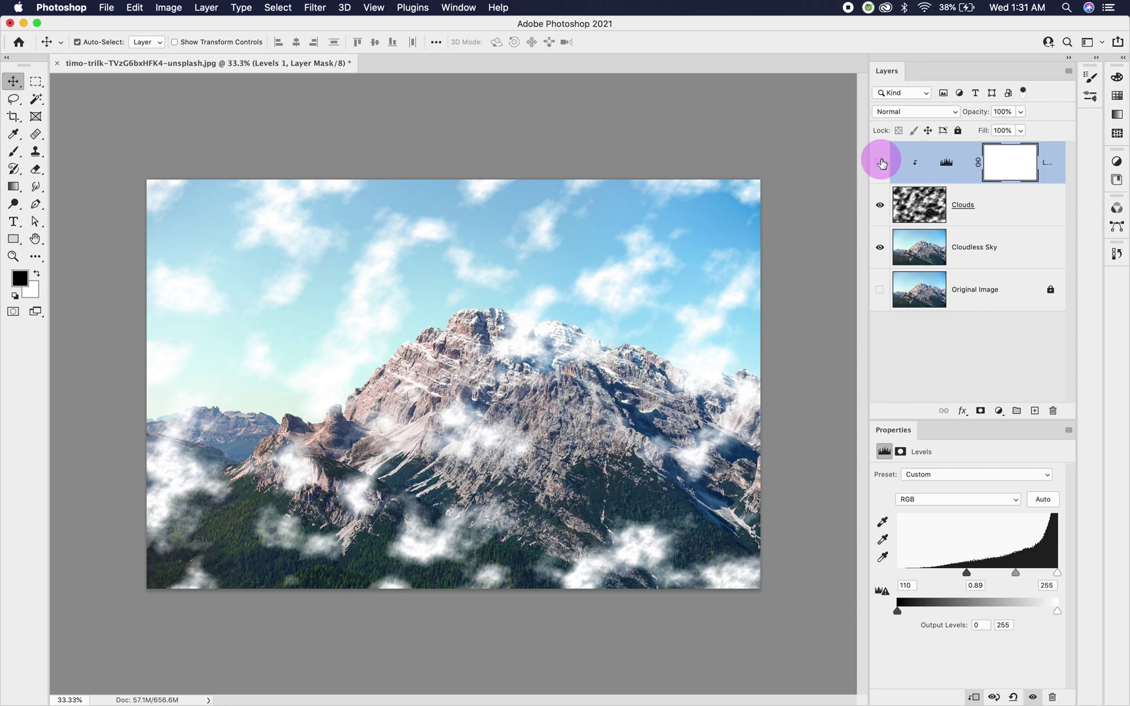
pyautogui.click(881, 163)
pyautogui.click(881, 163)
pyautogui.click(880, 163)
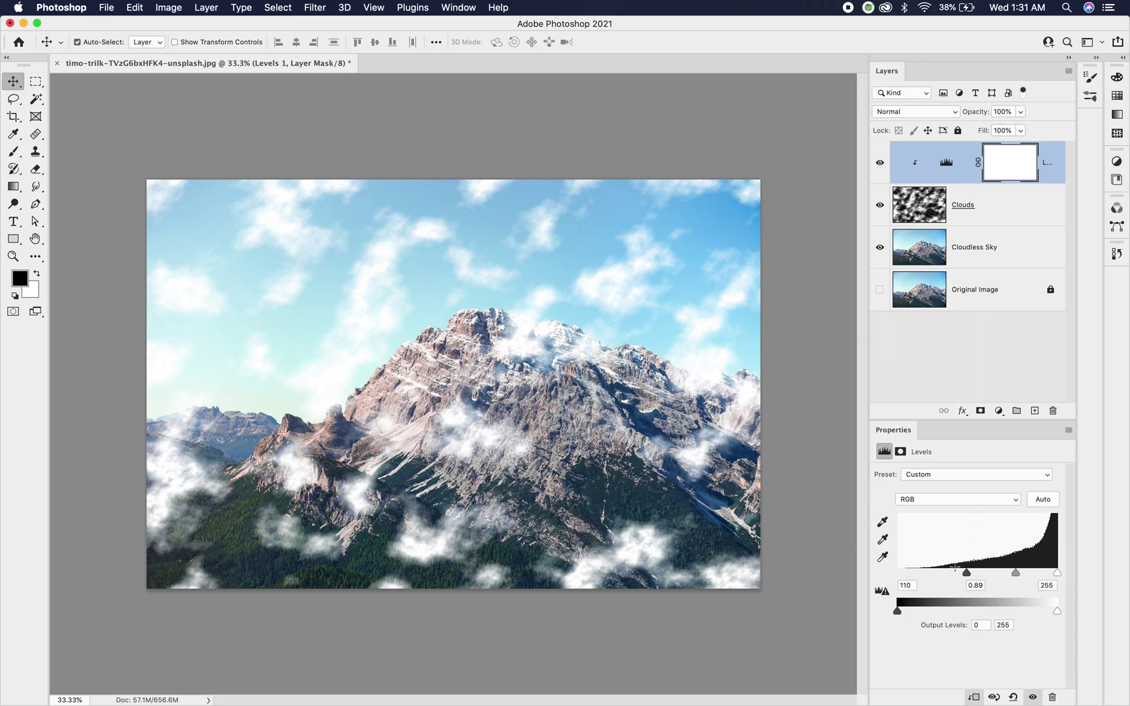
# - Readjust the clipped Levels layer to a black input of 54 and a midtone of 0.68
pyautogui.moveTo(966, 578); pyautogui.dragTo(999, 576)
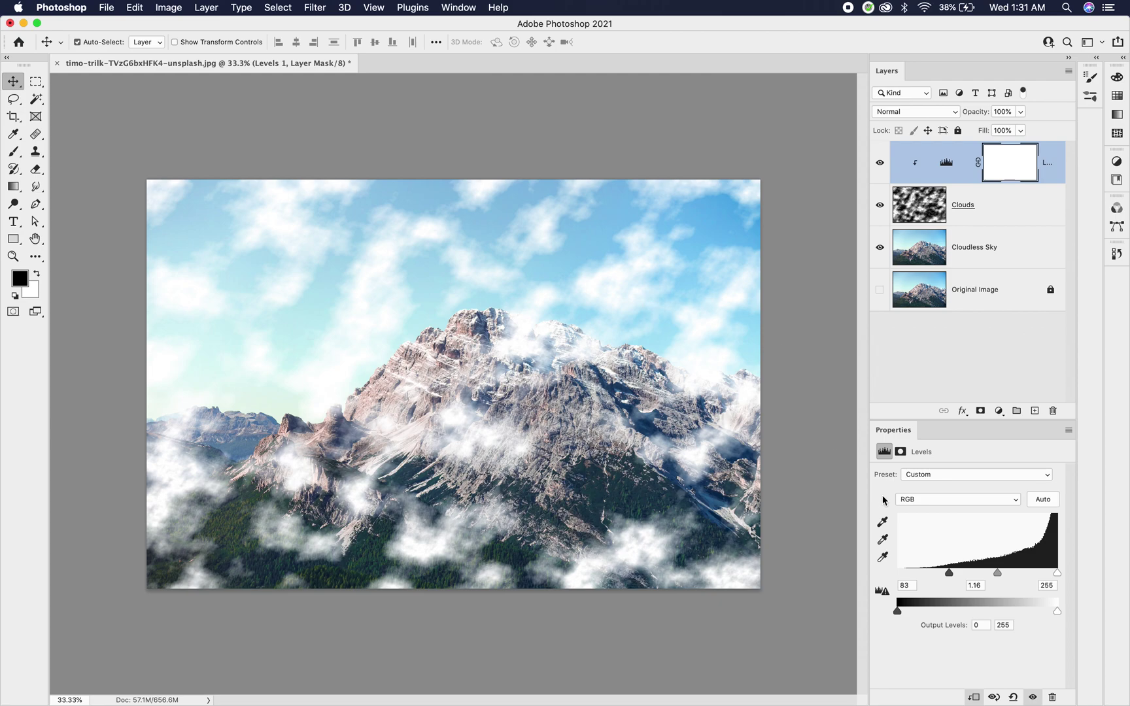
pyautogui.moveTo(951, 577); pyautogui.dragTo(930, 574)
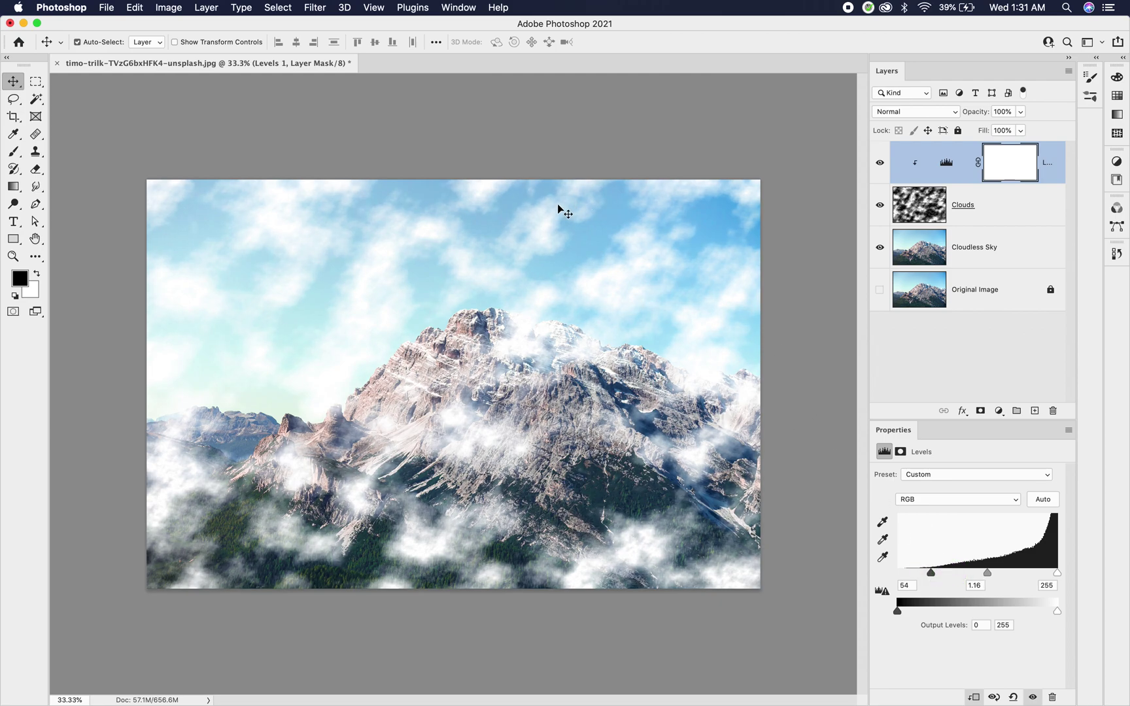
pyautogui.moveTo(989, 575); pyautogui.dragTo(1011, 575)
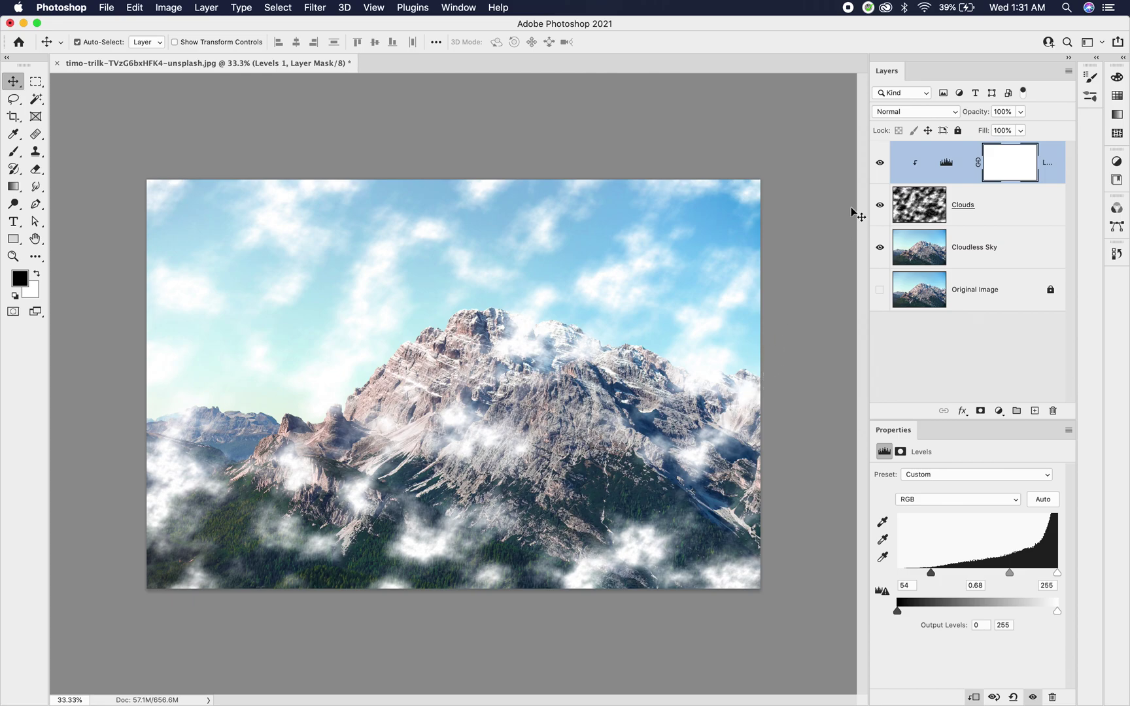
# - Compare the sky with and without the clouds and leave the Clouds layer hidden
pyautogui.click(878, 208)
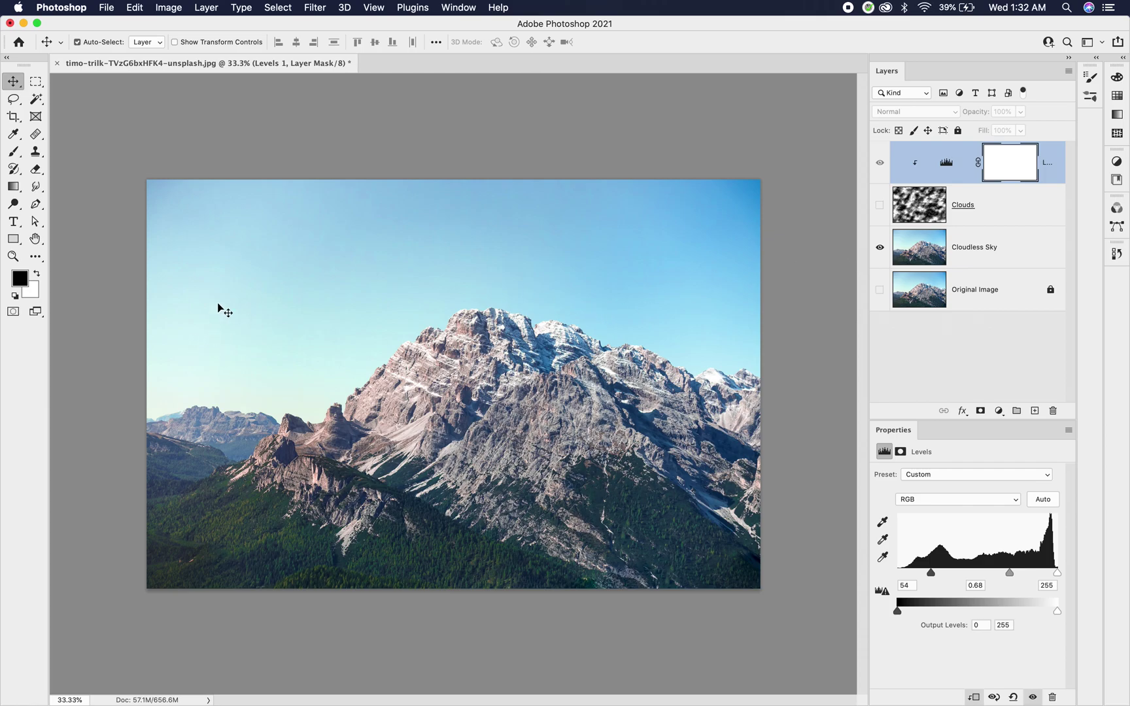
pyautogui.click(879, 206)
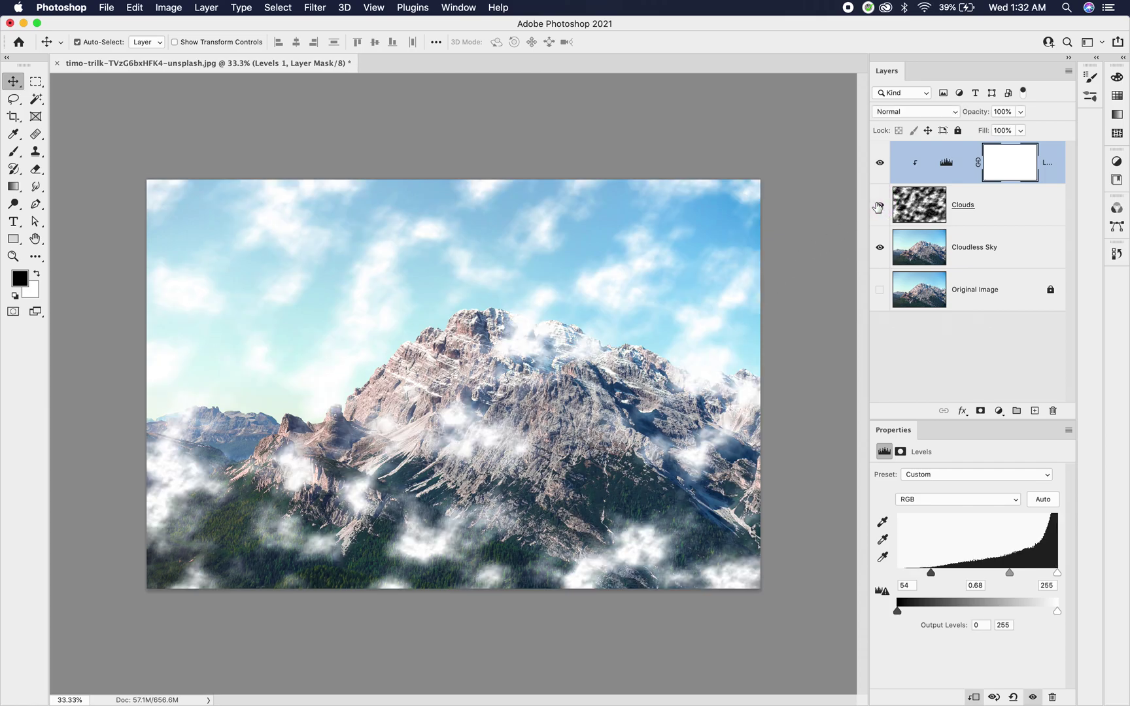
pyautogui.click(880, 205)
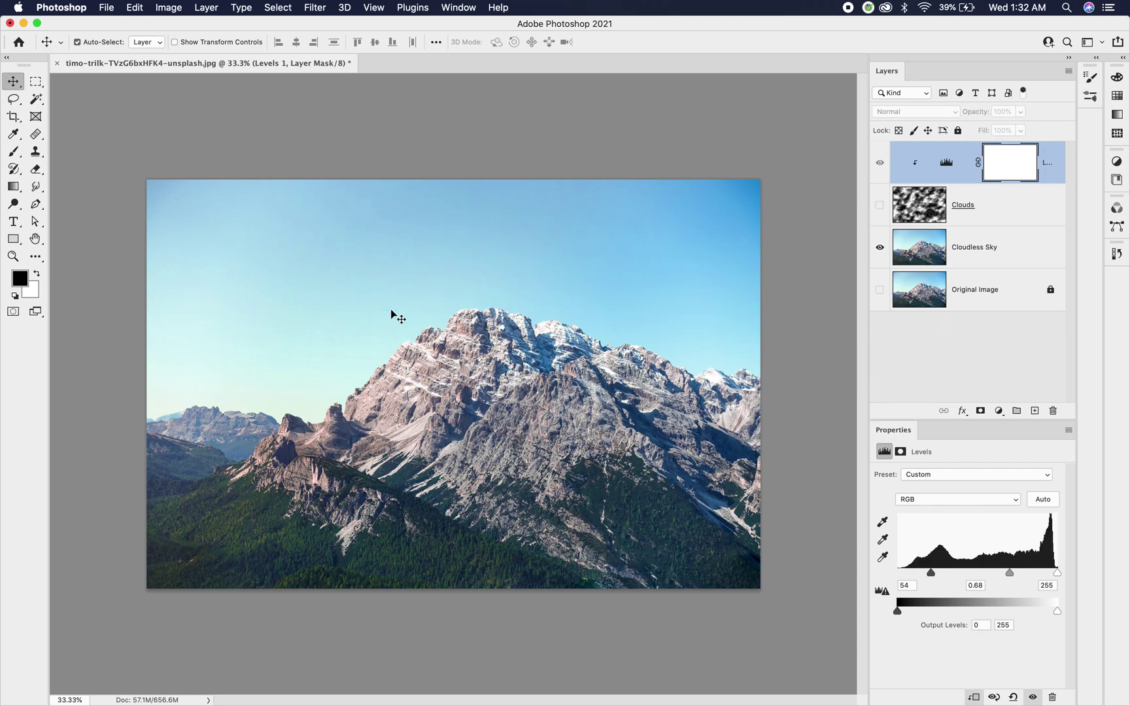
# - Select the entire sky down to the mountain ridgeline on the Cloudless Sky layer with the Magic Wand at tolerance 32
pyautogui.click(962, 251)
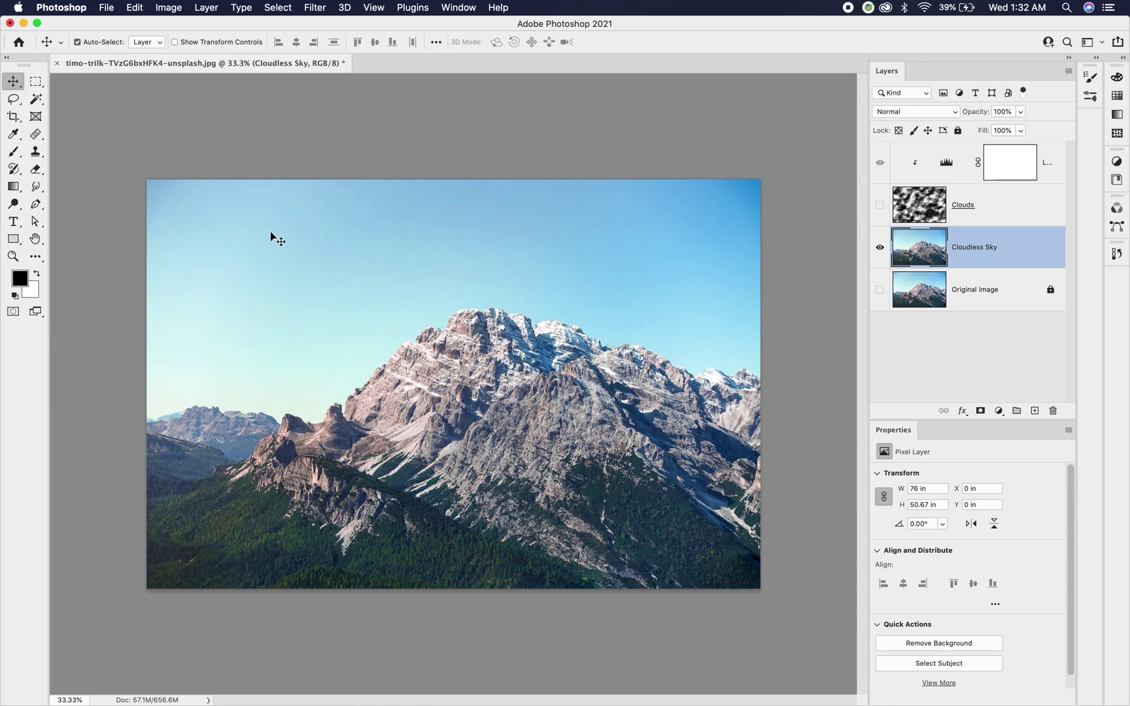
pyautogui.click(37, 101)
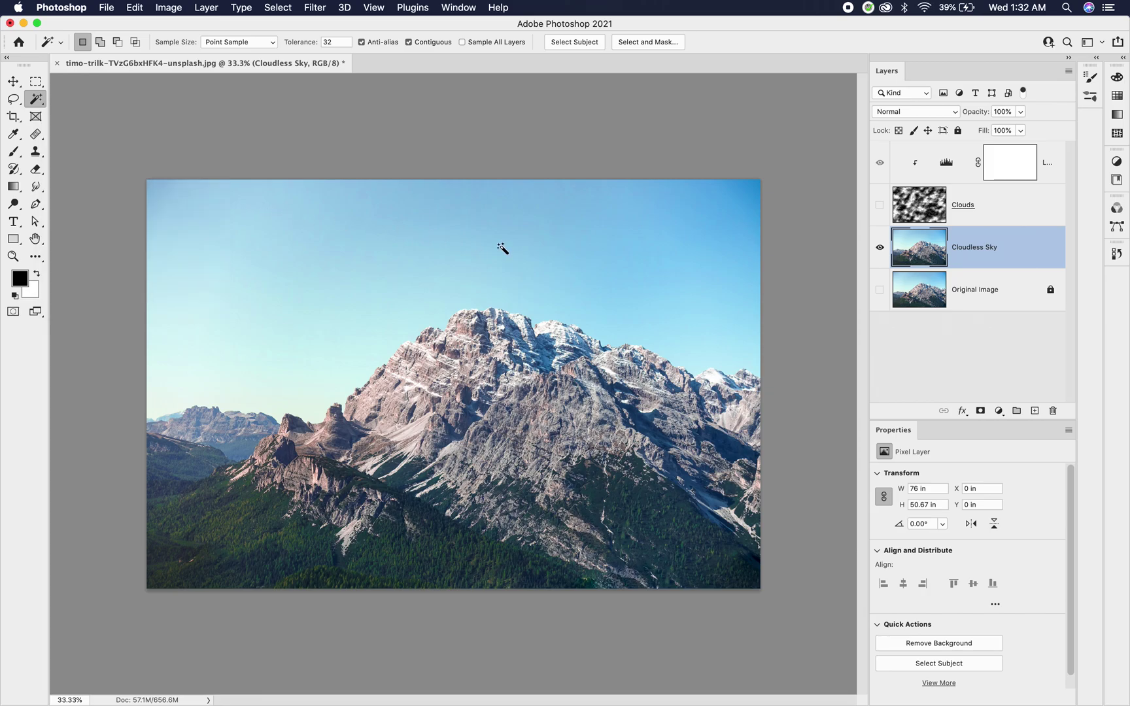
pyautogui.click(730, 211)
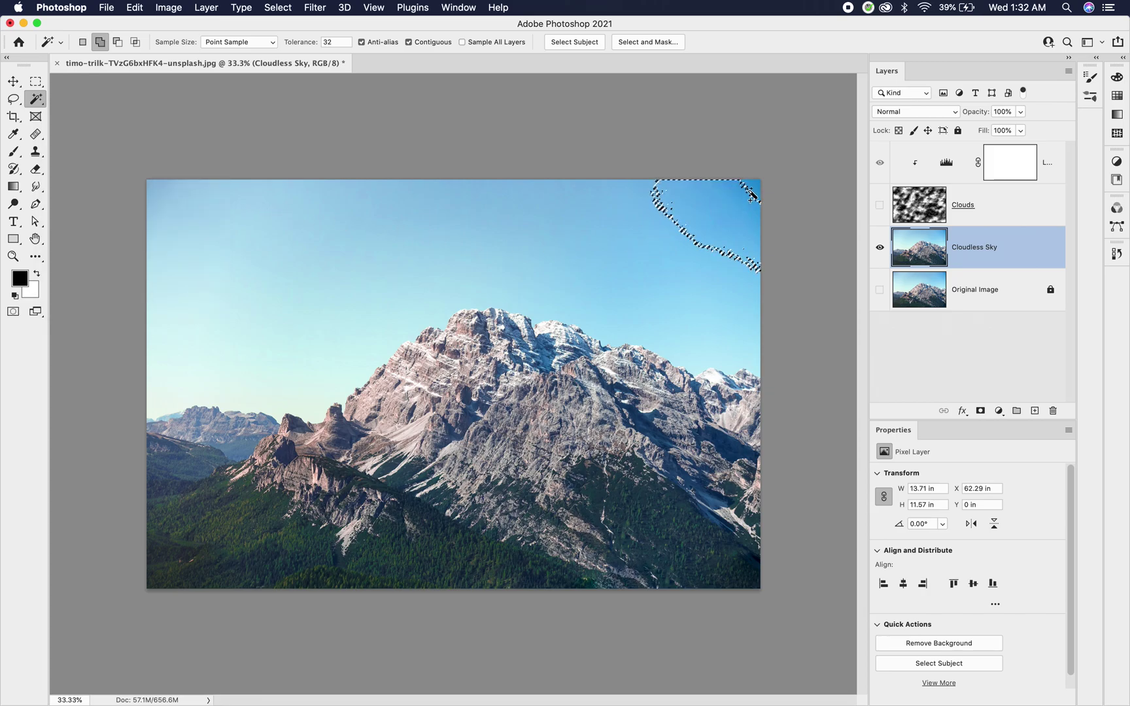
pyautogui.click(688, 254)
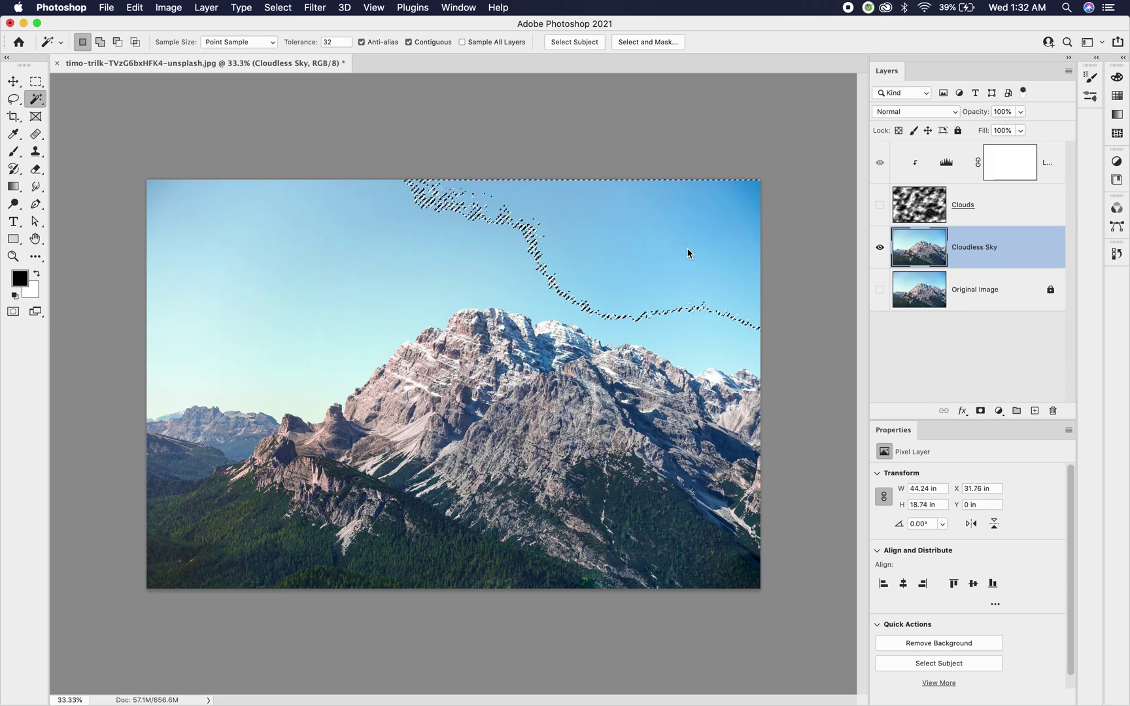
pyautogui.keyDown('shift'); pyautogui.click(685, 341); pyautogui.keyUp('shift')
pyautogui.keyDown('shift'); pyautogui.click(461, 212); pyautogui.keyUp('shift')
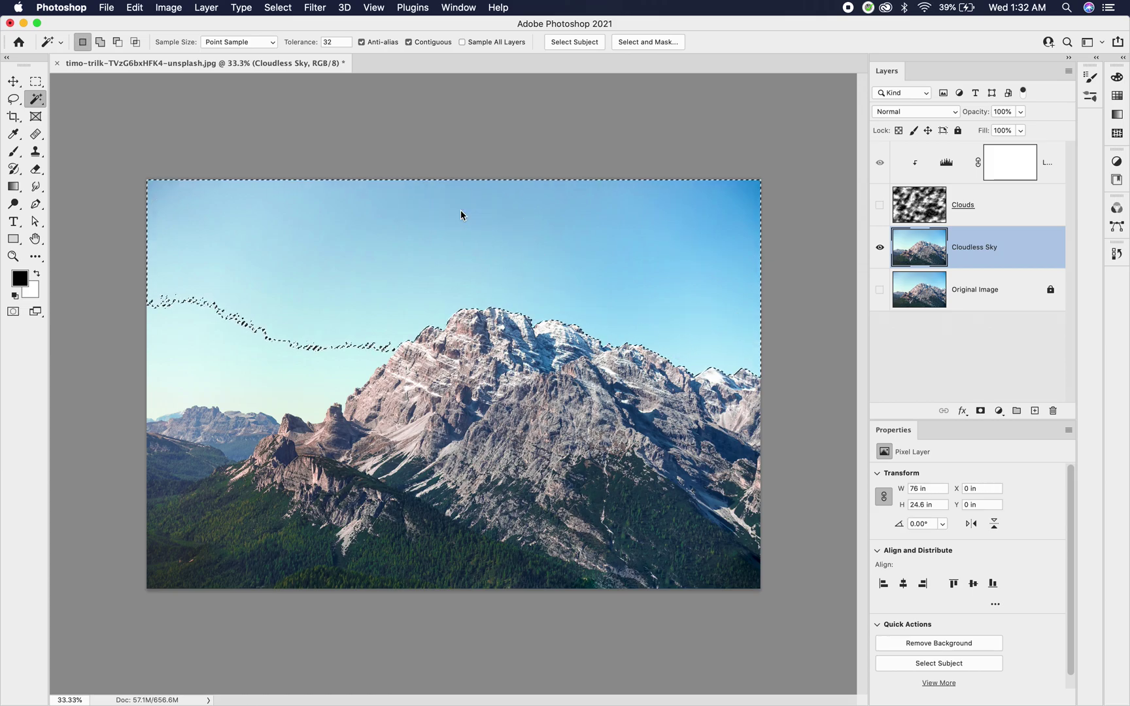
pyautogui.keyDown('shift'); pyautogui.click(188, 327); pyautogui.keyUp('shift')
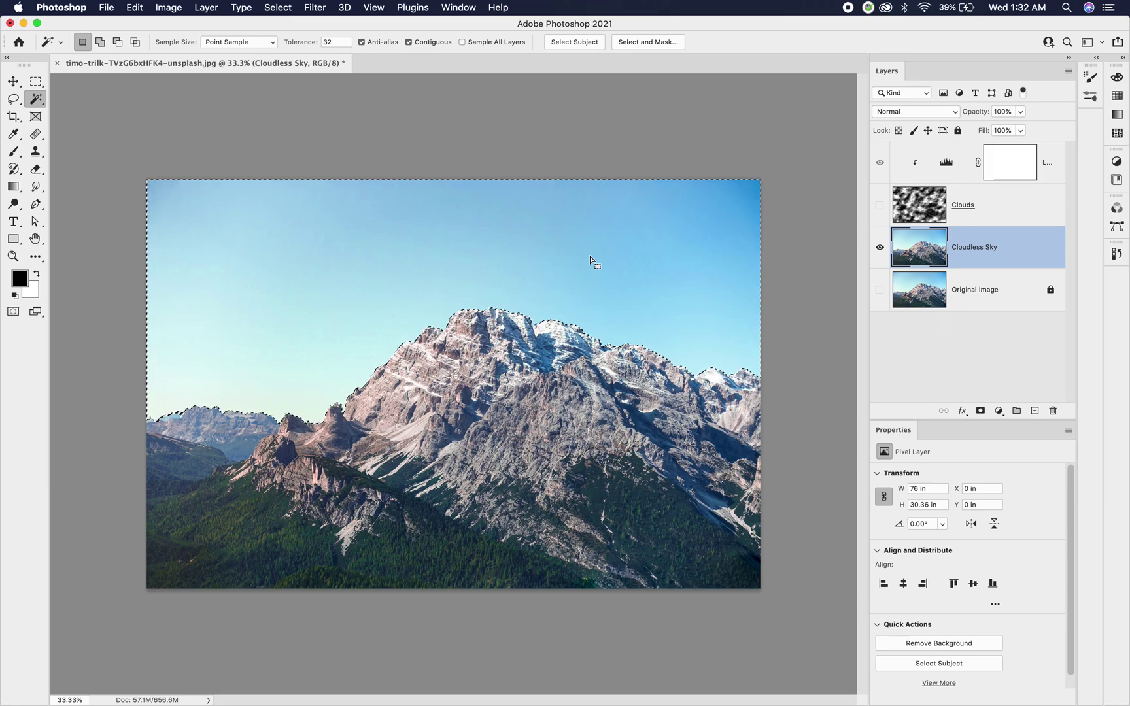
# - Show the Clouds layer again and add a layer mask to it from the sky selection
pyautogui.click(880, 204)
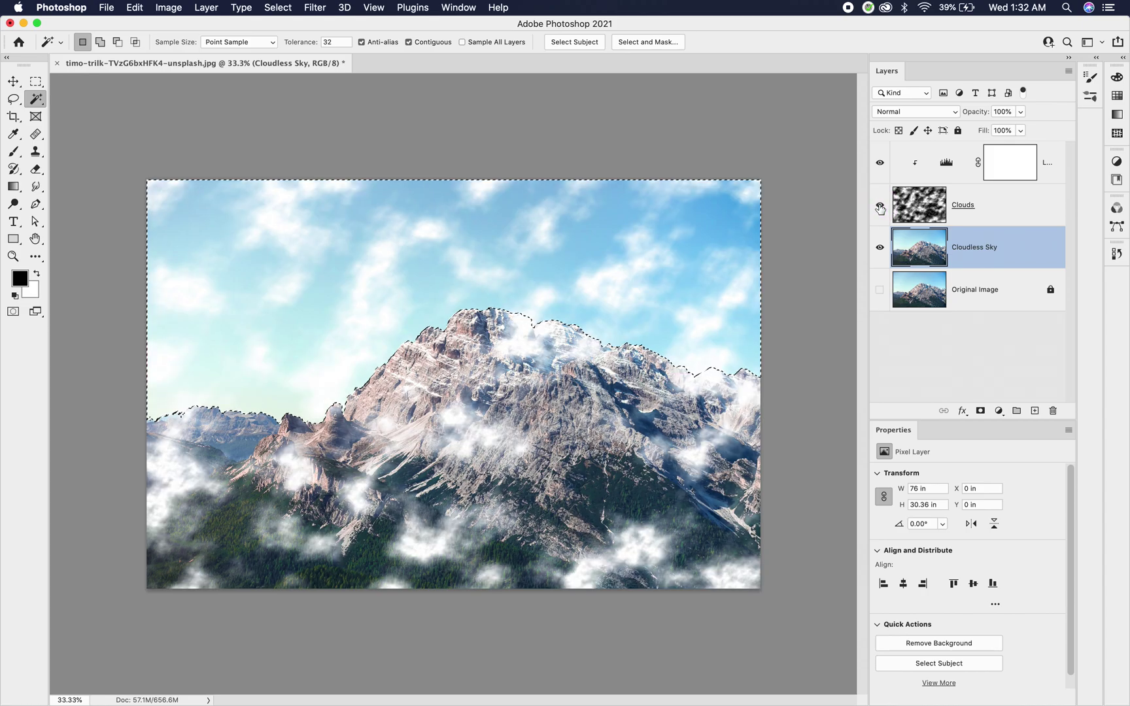
pyautogui.click(1022, 218)
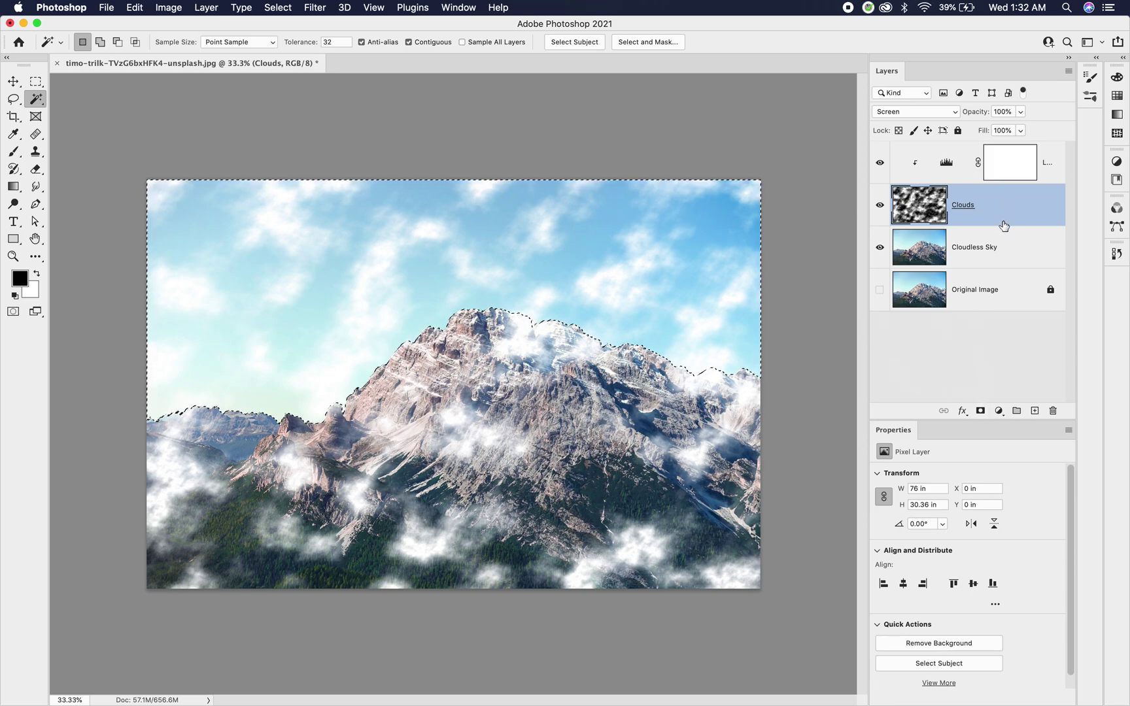
pyautogui.click(981, 412)
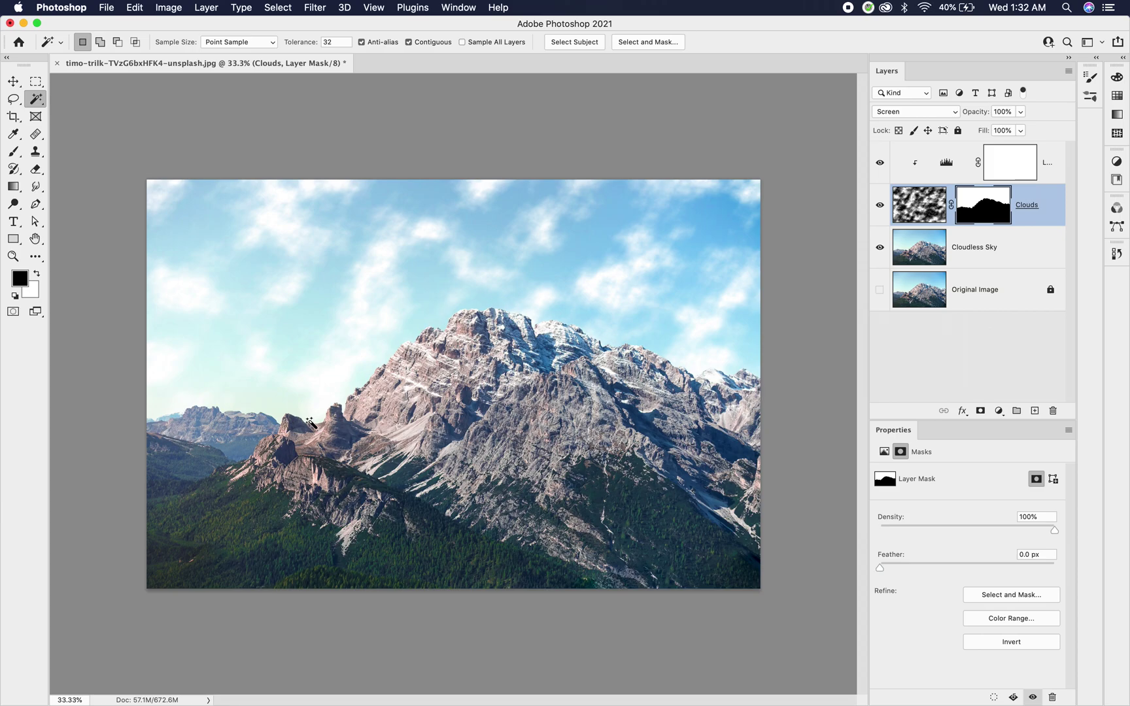
# - Compare the photo with and without the masked clouds by toggling the Clouds layer's visibility
pyautogui.click(881, 206)
pyautogui.click(881, 206)
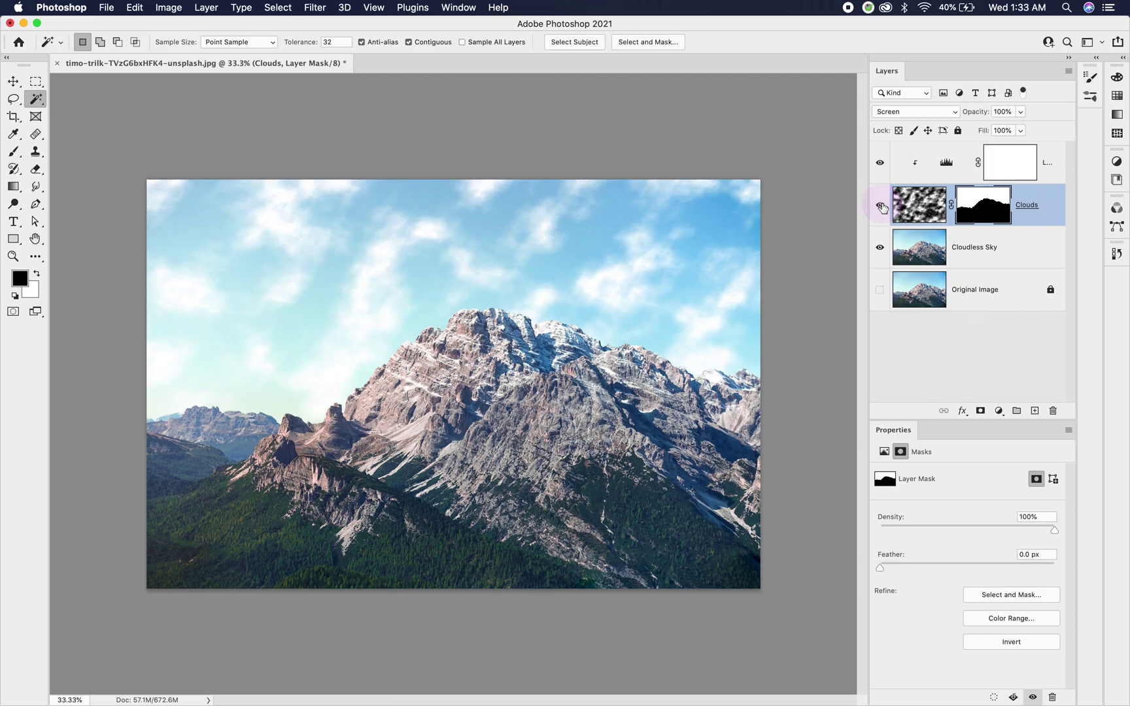
pyautogui.click(881, 206)
pyautogui.click(881, 206)
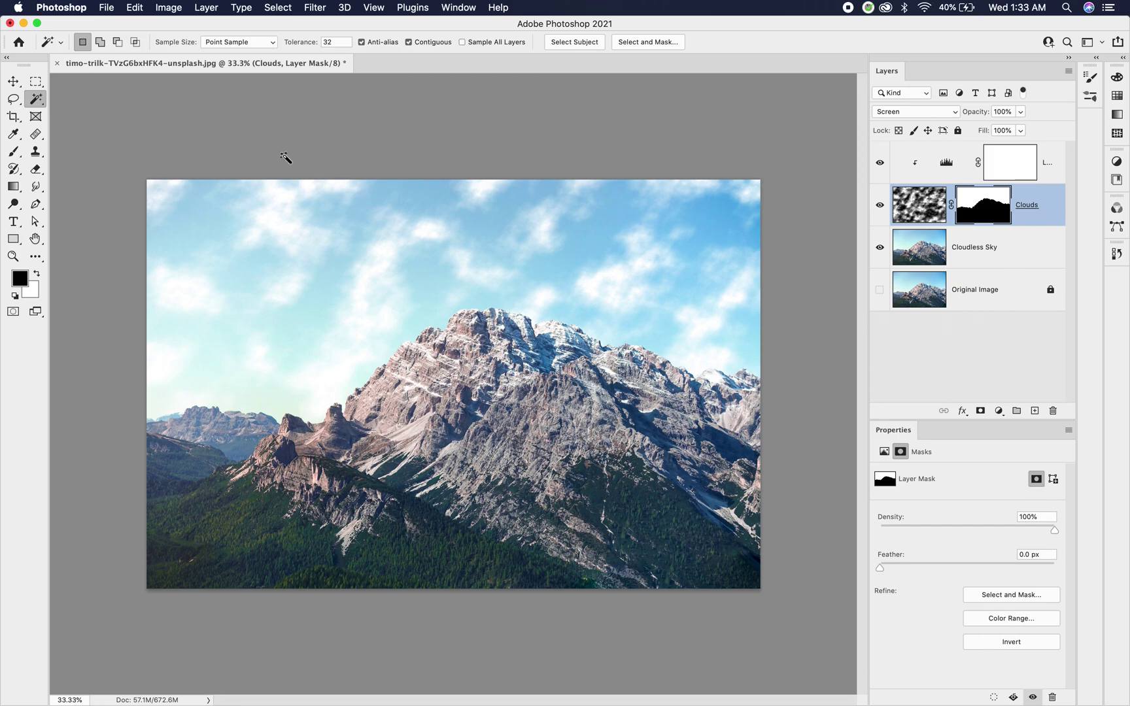
# - Set the midtone of the clipped Levels adjustment to 1.22
pyautogui.click(945, 176)
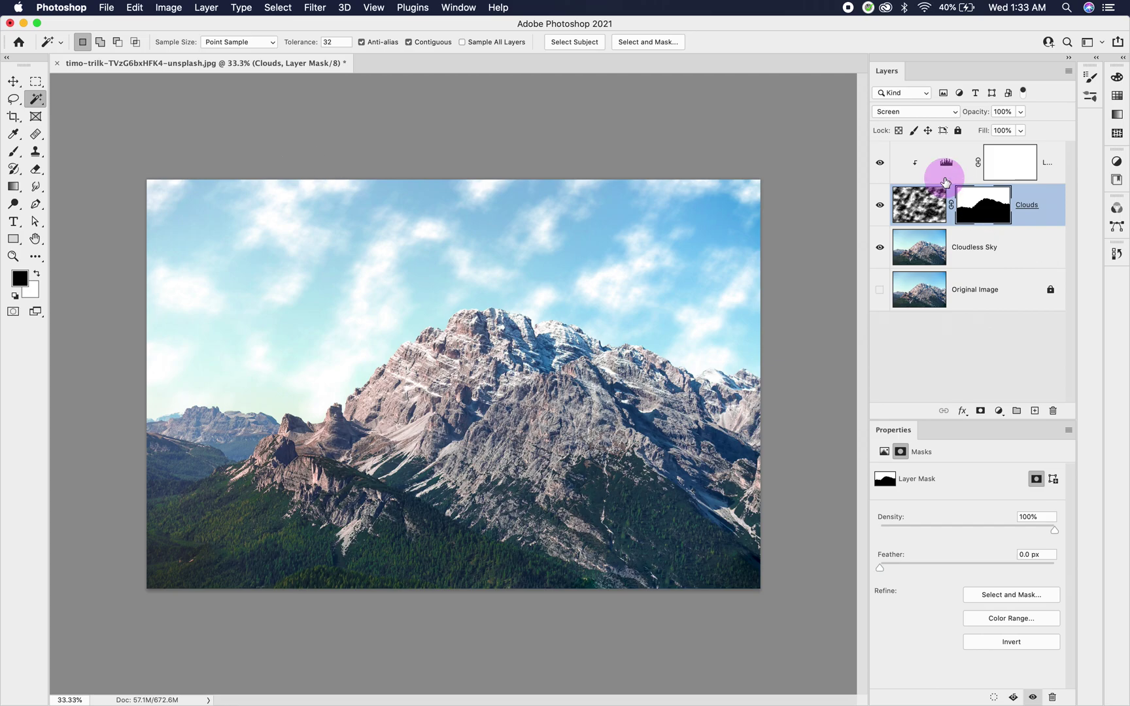
pyautogui.moveTo(1011, 575); pyautogui.dragTo(988, 579)
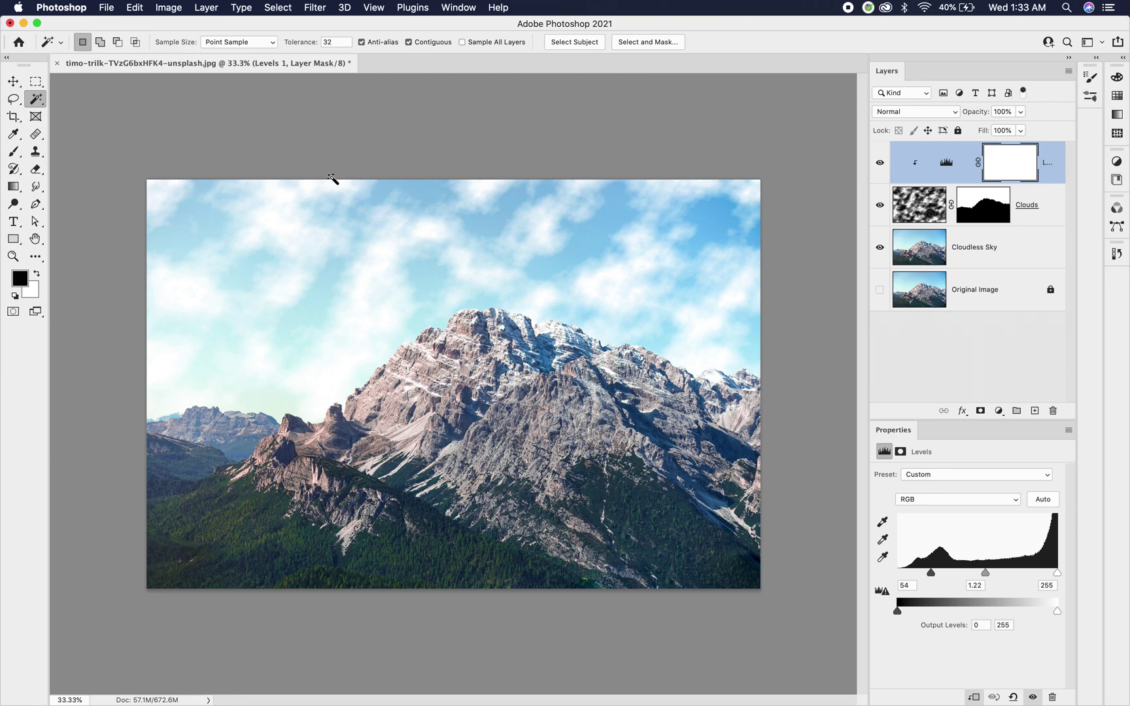
pyautogui.click(934, 206)
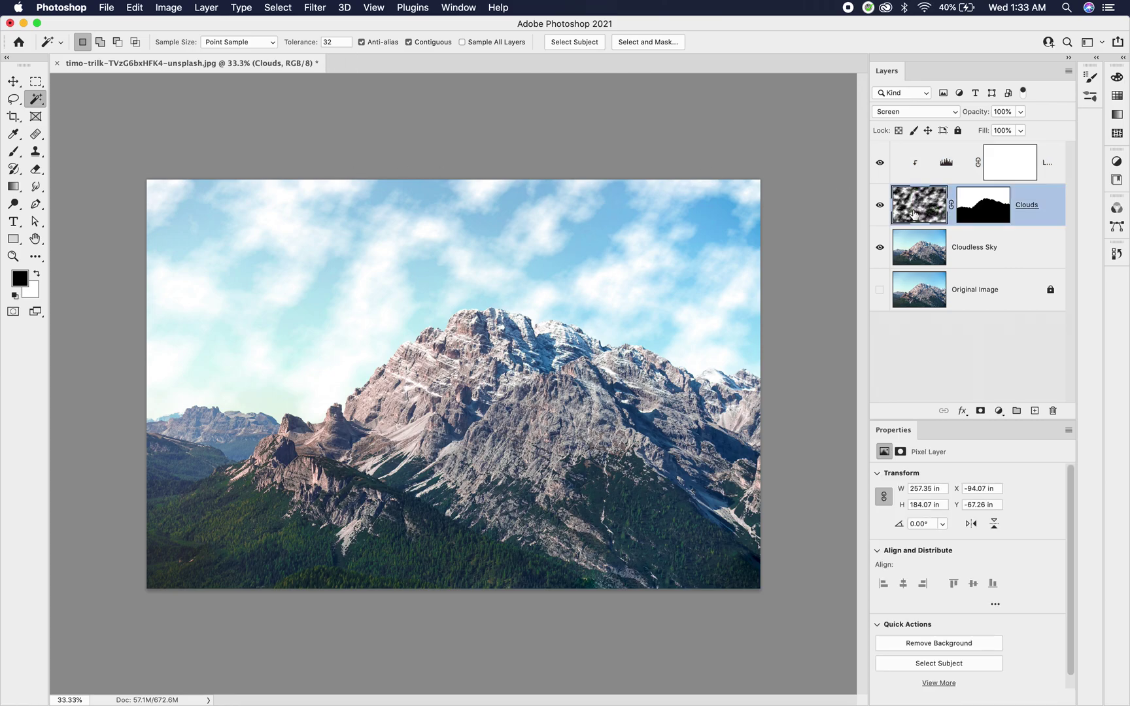
pyautogui.press('super+t')
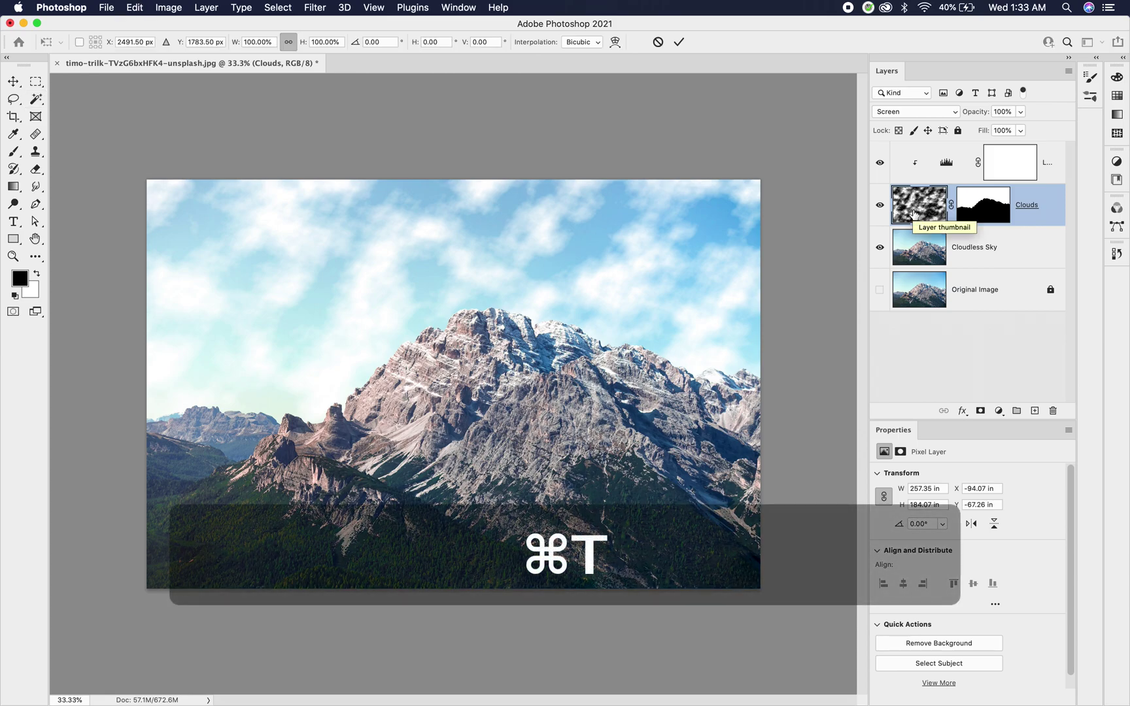
pyautogui.press('super+0')
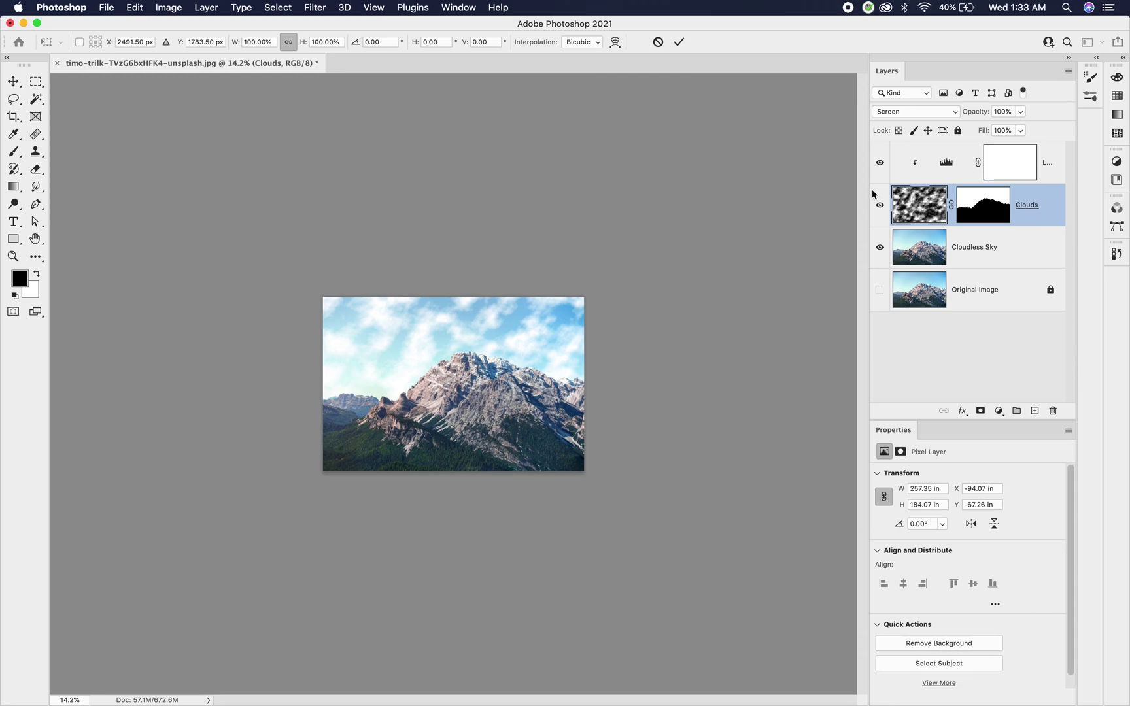
pyautogui.press('w')
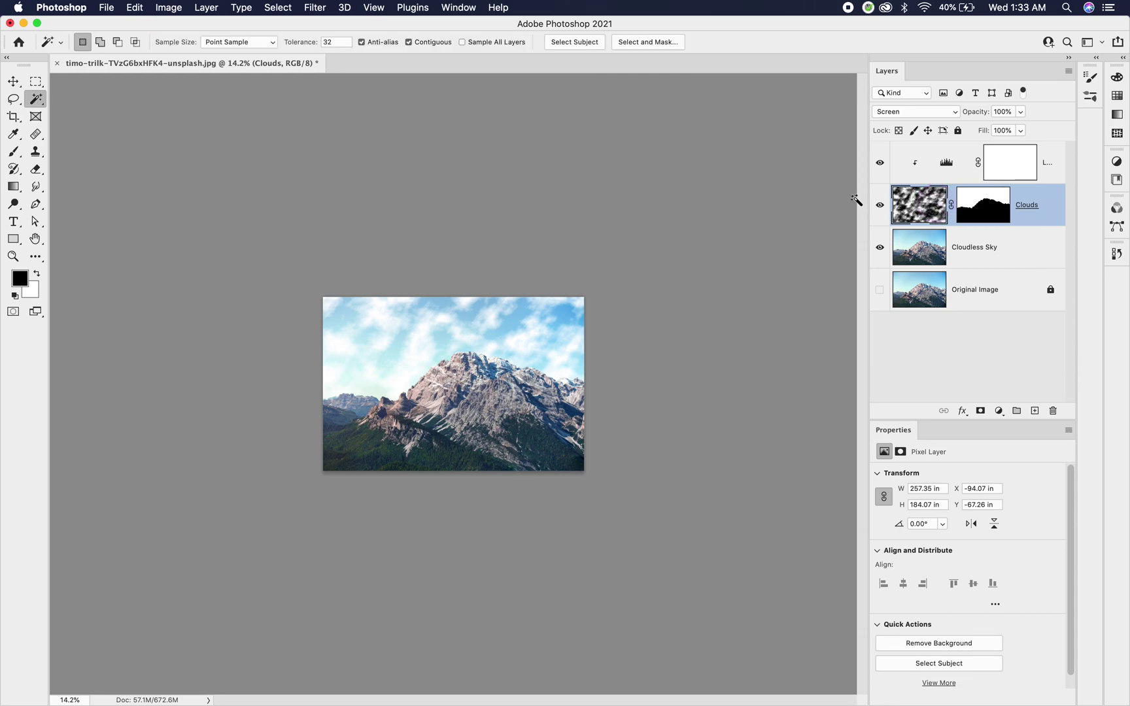
pyautogui.press('super+t')
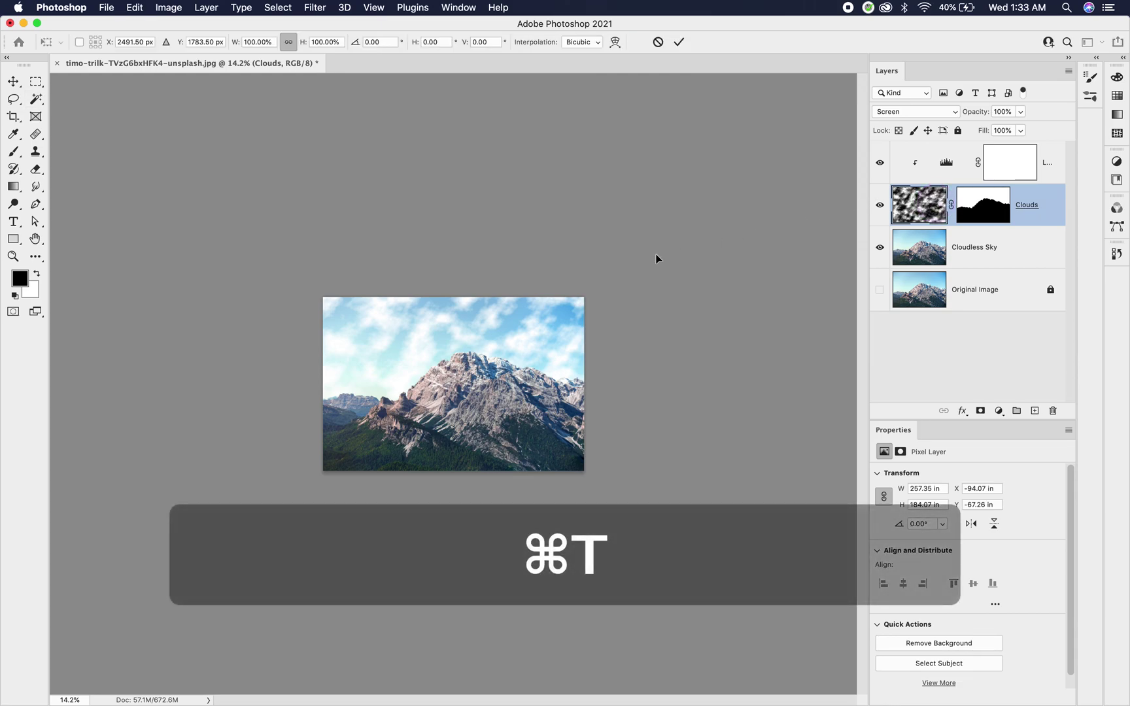
pyautogui.press('super+0')
pyautogui.scroll(-3, 656, 254)
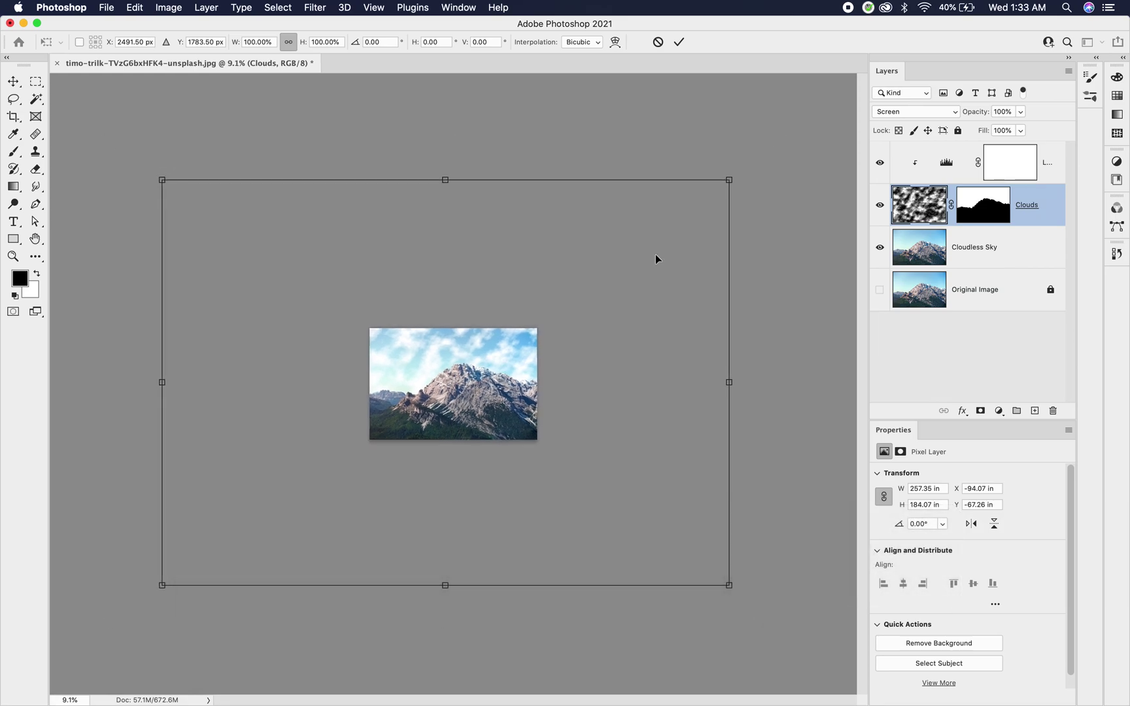
pyautogui.moveTo(695, 205); pyautogui.dragTo(762, 158)
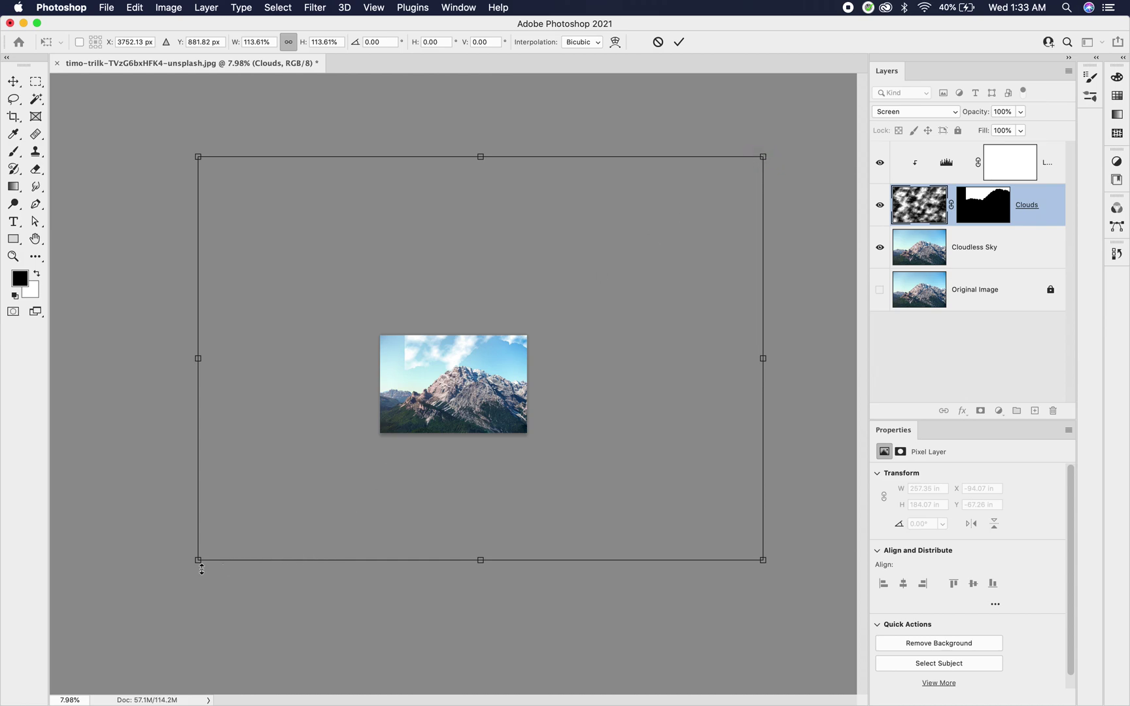
pyautogui.moveTo(199, 561); pyautogui.dragTo(152, 594)
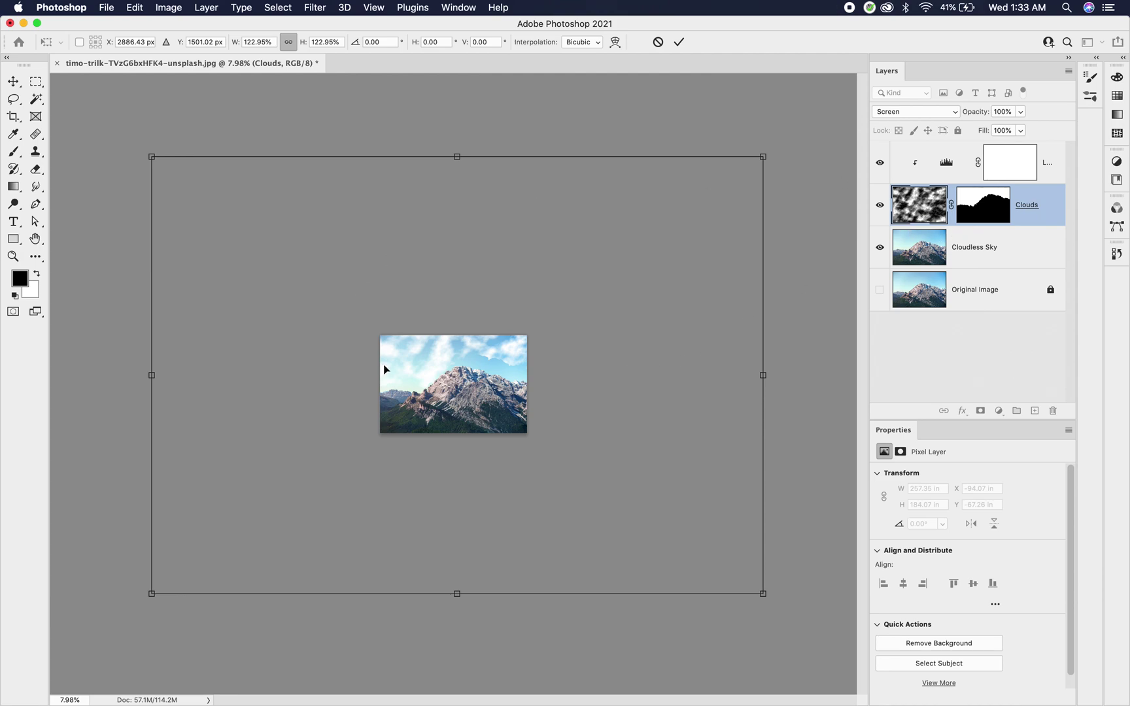
pyautogui.press('super+z')
pyautogui.press('super+z')
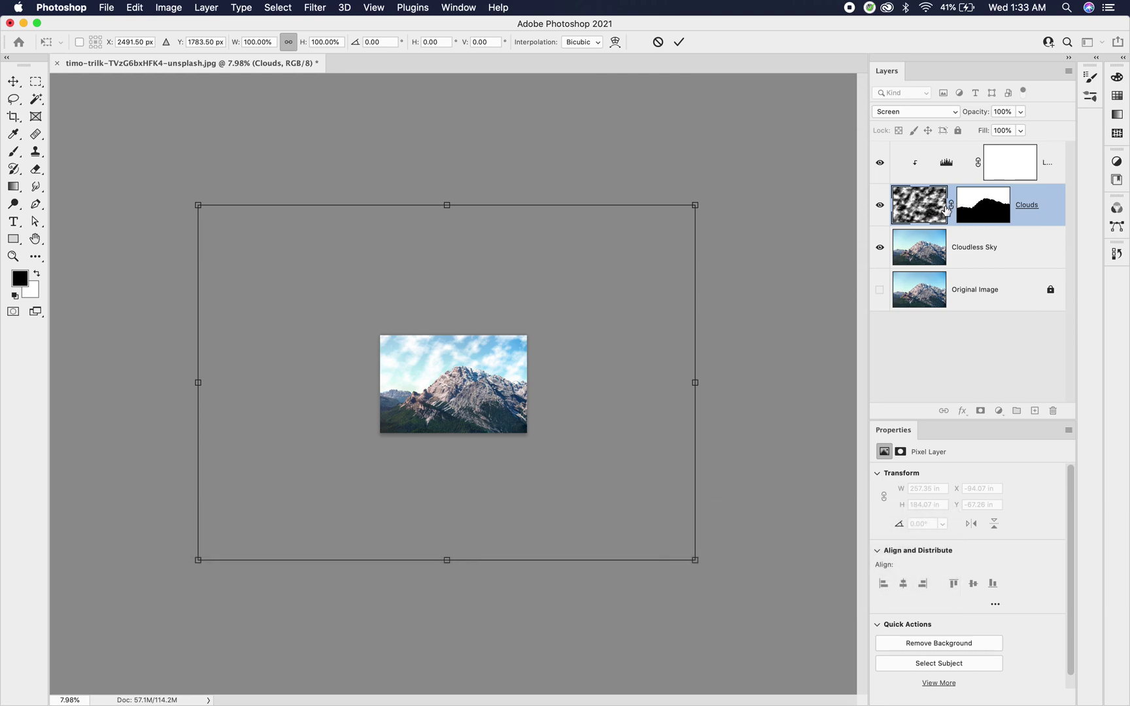
pyautogui.press('Escape')
# - With its mask unlinked, scale the Clouds layer to about 124% width and 121% height, and relink the mask
pyautogui.press('w')
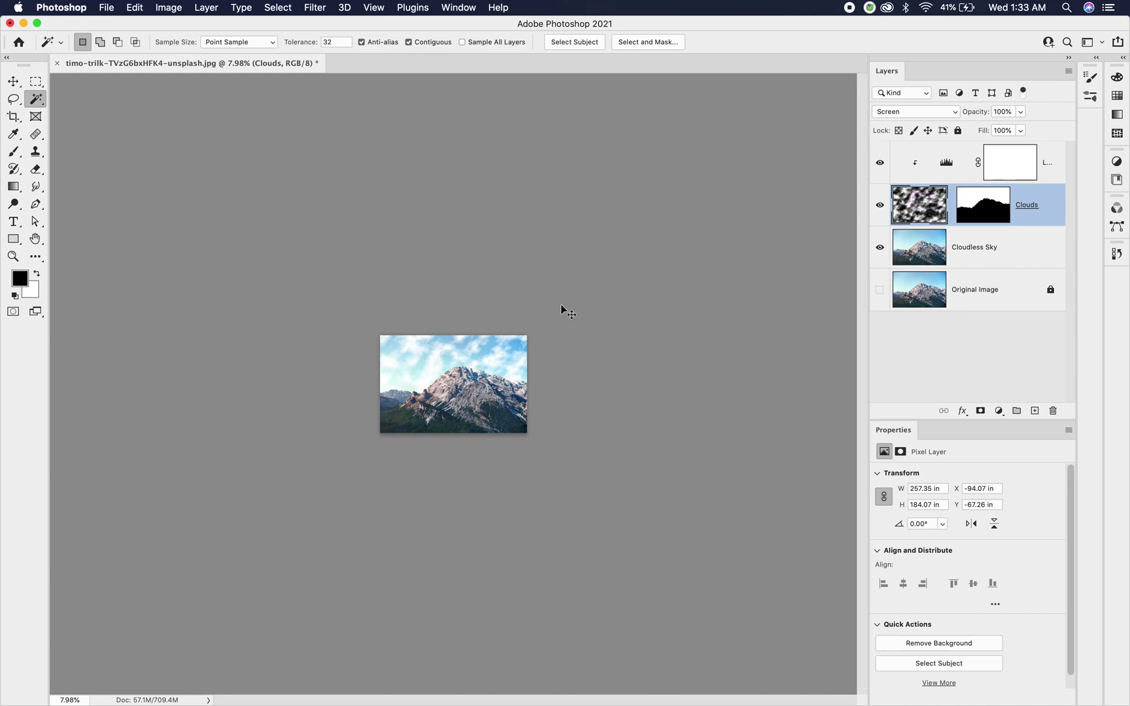
pyautogui.press('cmd+t')
pyautogui.moveTo(695, 206); pyautogui.dragTo(815, 131)
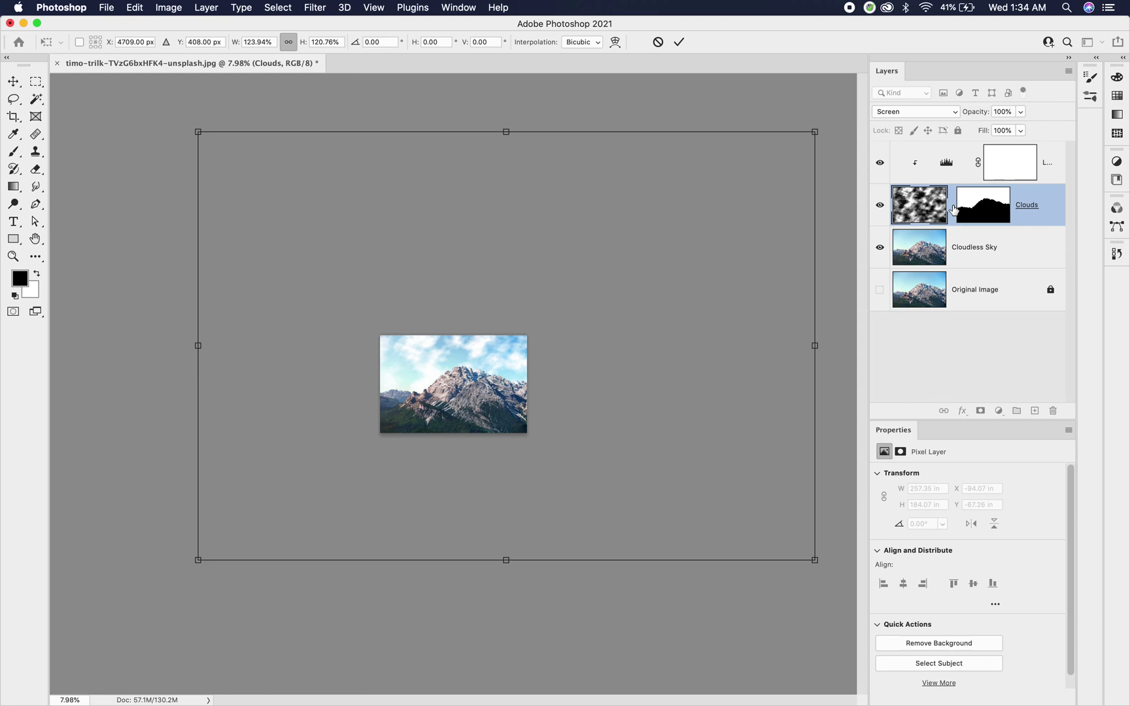
pyautogui.doubleClick(666, 204)
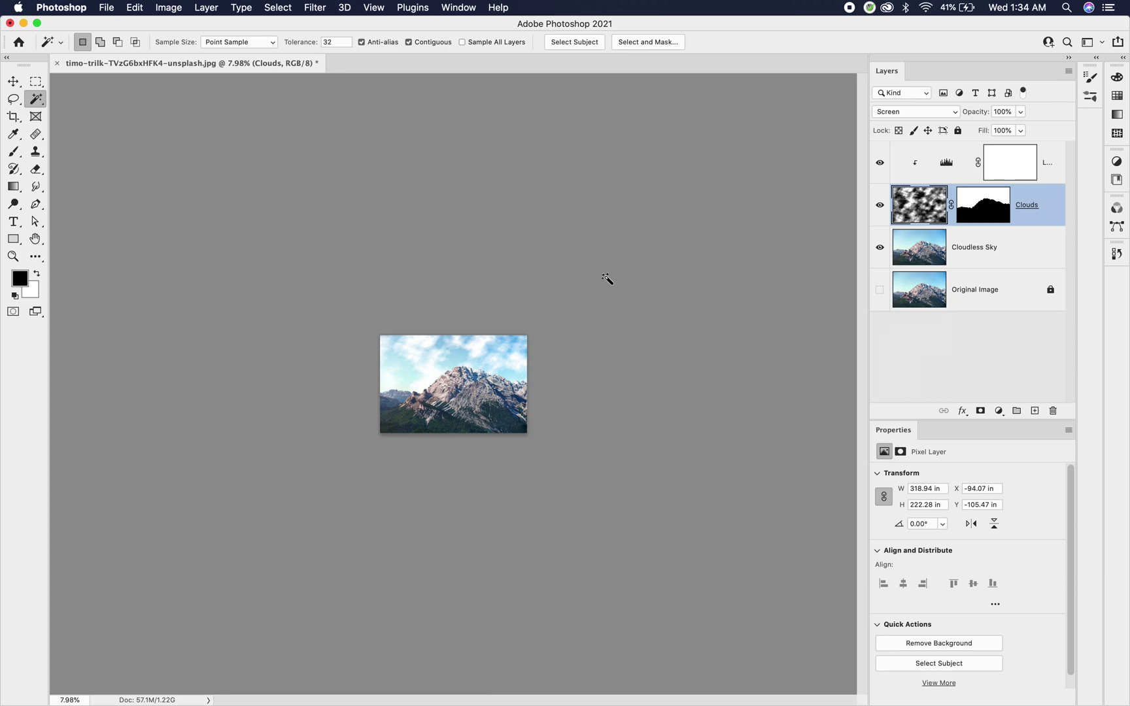
pyautogui.press('super+0')
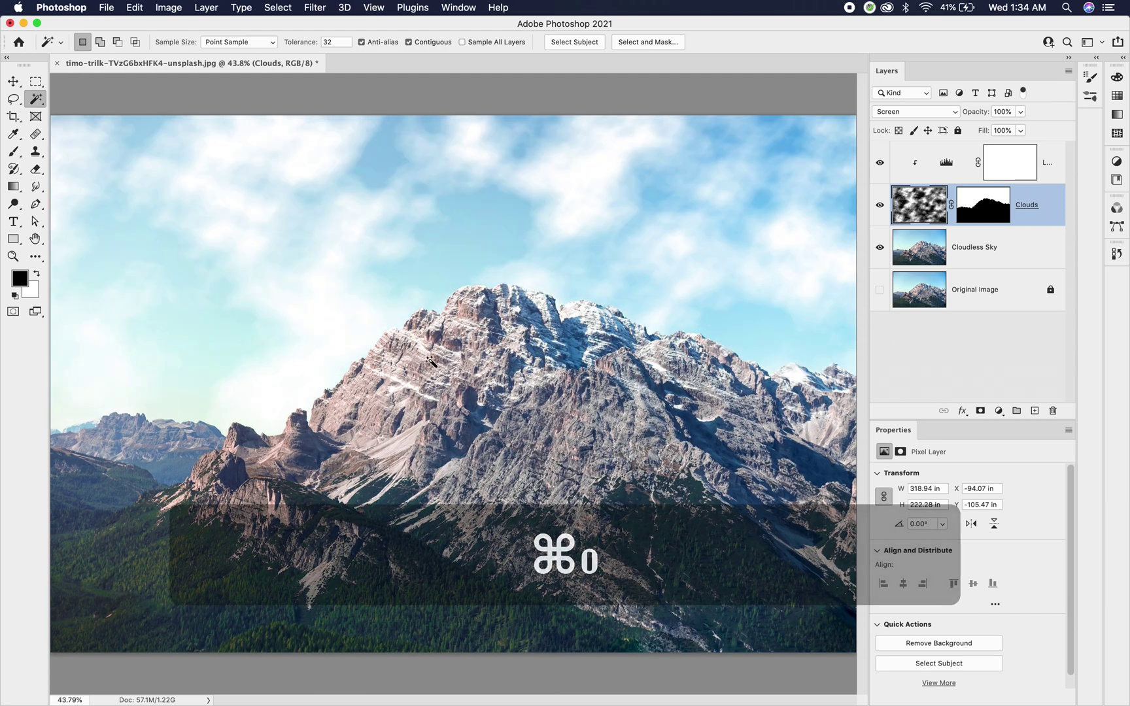
pyautogui.scroll(-2, 432, 361)
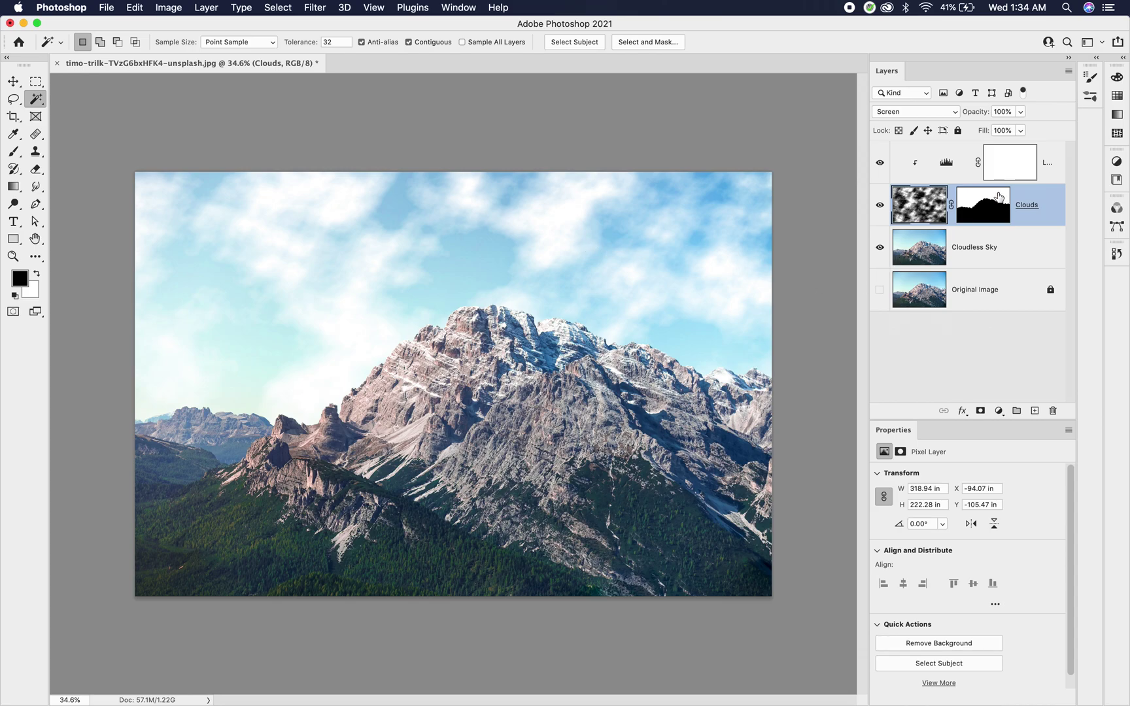
# - Set the midtone of the clipped Levels adjustment to 0.72
pyautogui.click(916, 171)
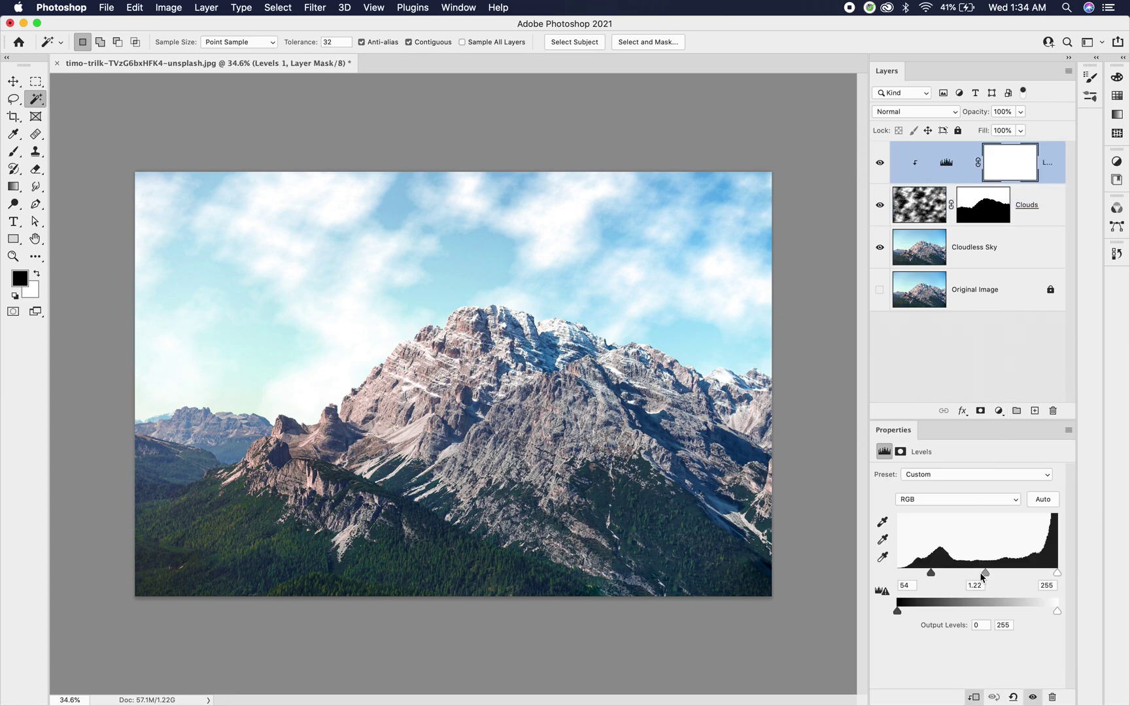
pyautogui.moveTo(986, 574); pyautogui.dragTo(1009, 574)
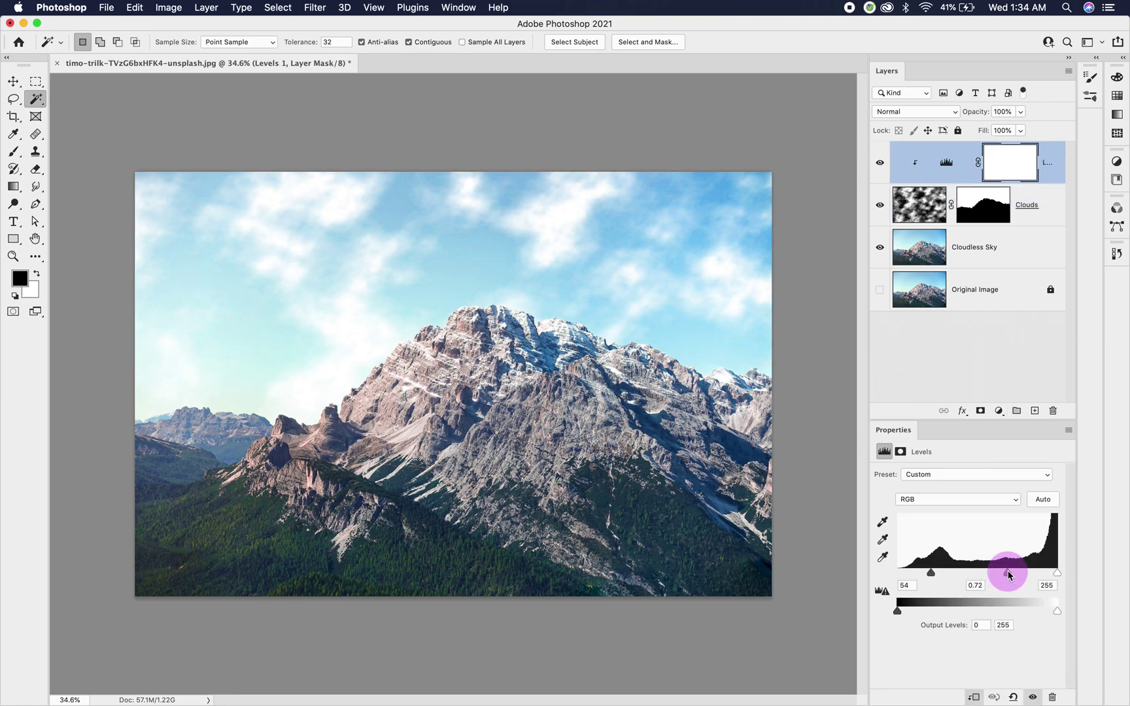